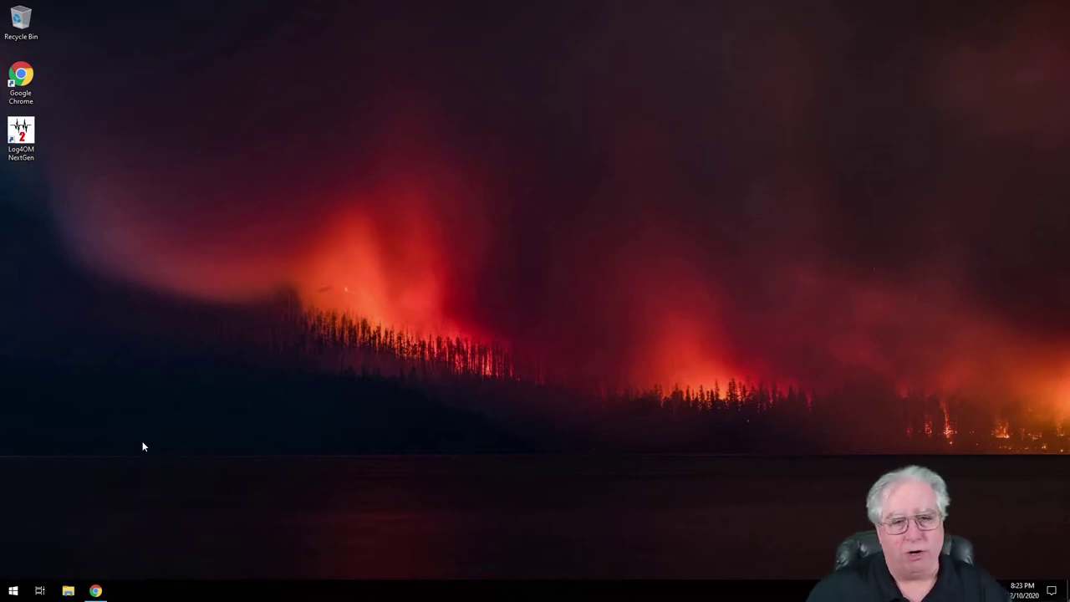
In Chrome, search Google for 'lotw setup'.
{"action": "left_click", "coordinate": [96, 590]}
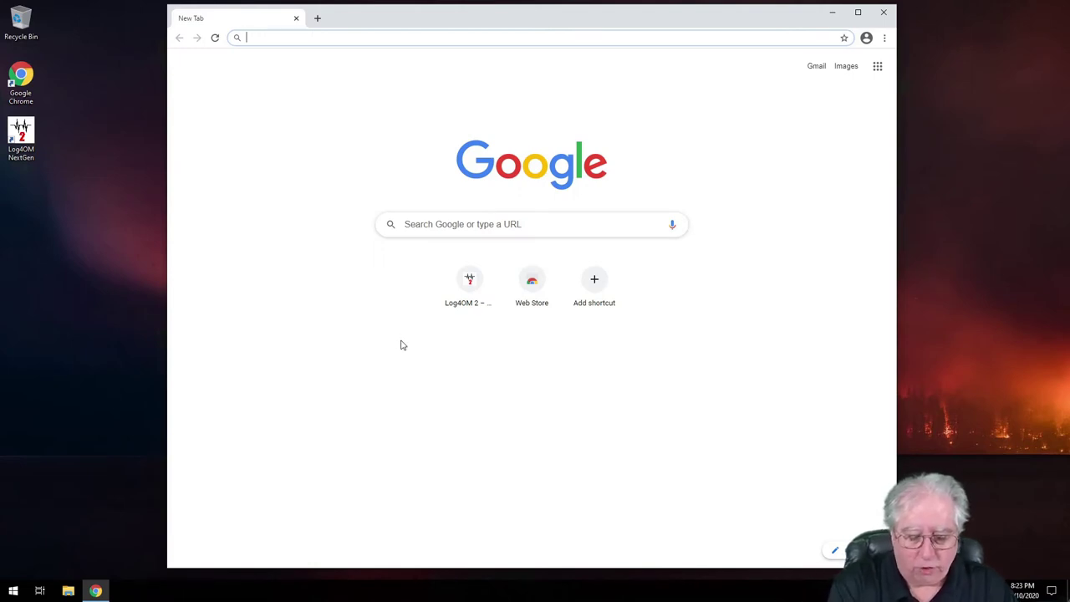
{"action": "type", "text": "lotw"}
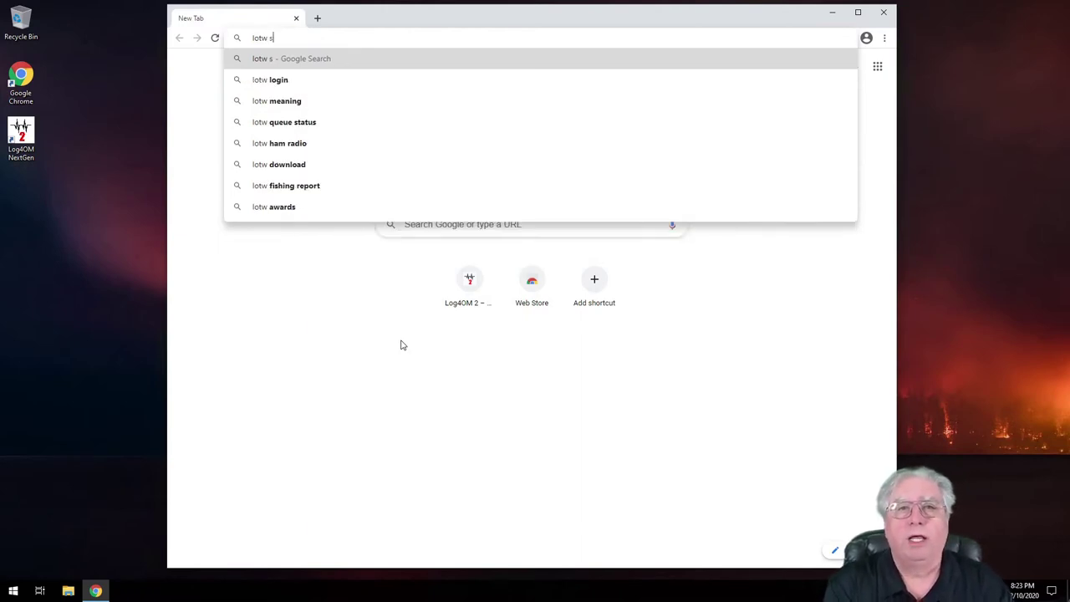
{"action": "type", "text": " setup"}
{"action": "key", "text": "Return"}
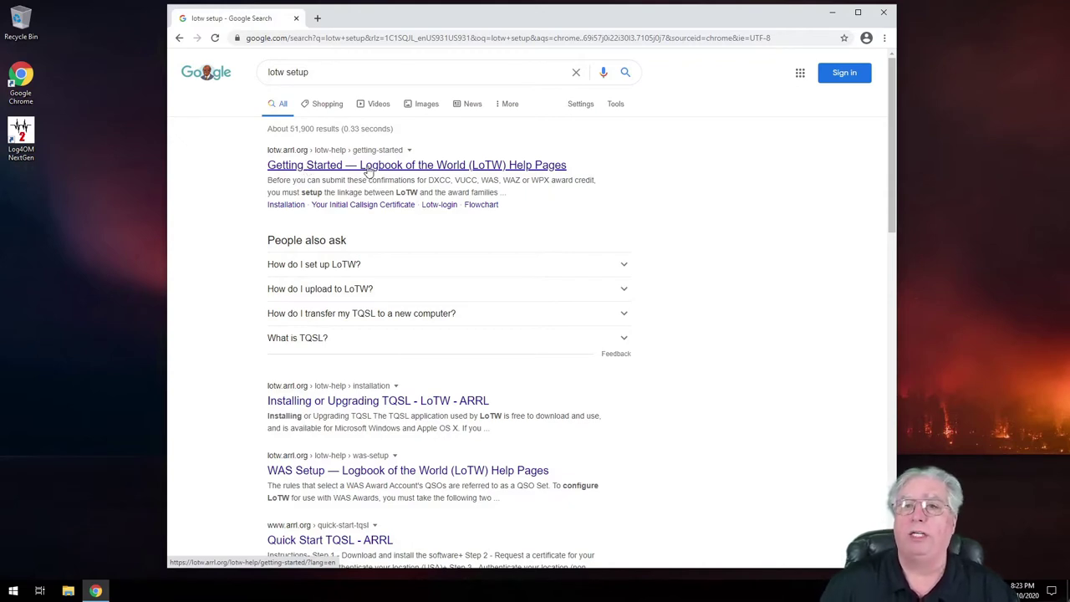
Open the LoTW 'Getting Started' help result and scroll through its steps.
{"action": "left_click", "coordinate": [368, 166]}
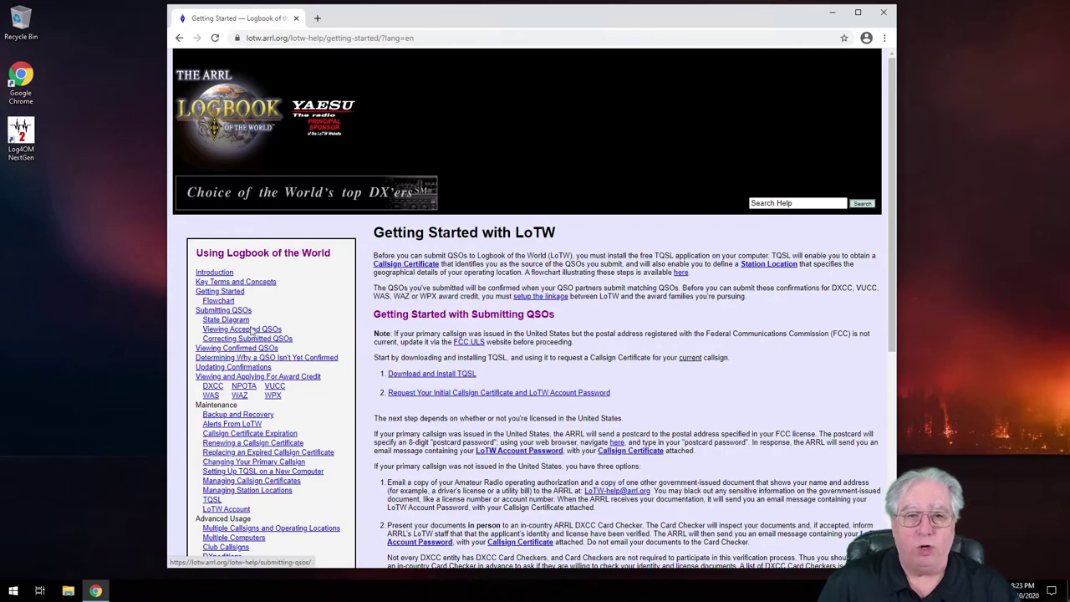
{"action": "scroll", "coordinate": [251, 355], "scroll_direction": "down", "scroll_amount": 3}
{"action": "scroll", "coordinate": [246, 284], "scroll_direction": "down", "scroll_amount": 1}
{"action": "scroll", "coordinate": [242, 289], "scroll_direction": "down", "scroll_amount": 3}
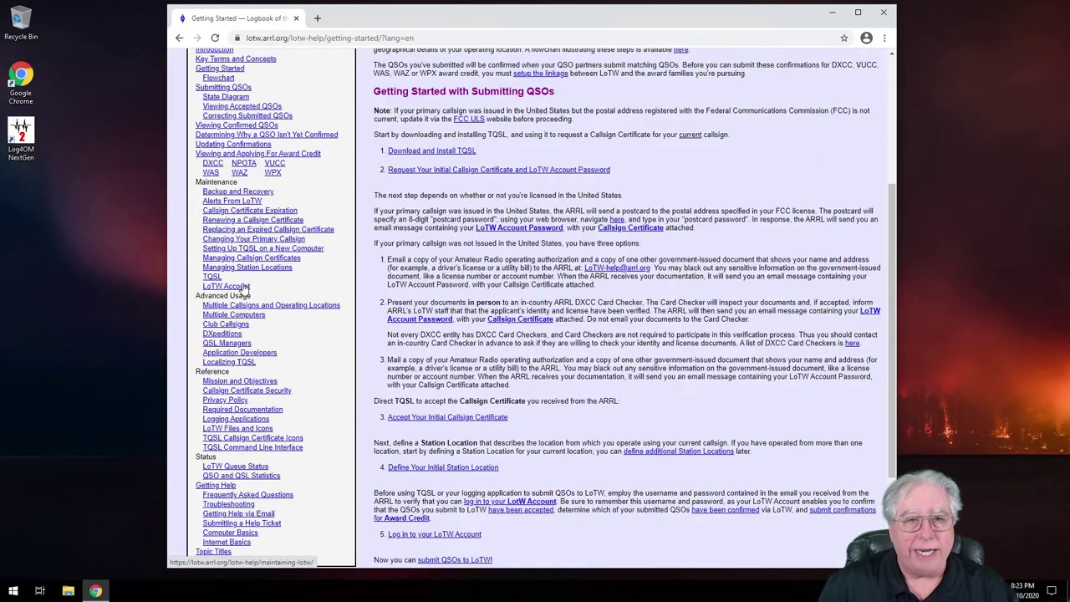
{"action": "scroll", "coordinate": [242, 251], "scroll_direction": "down", "scroll_amount": 1}
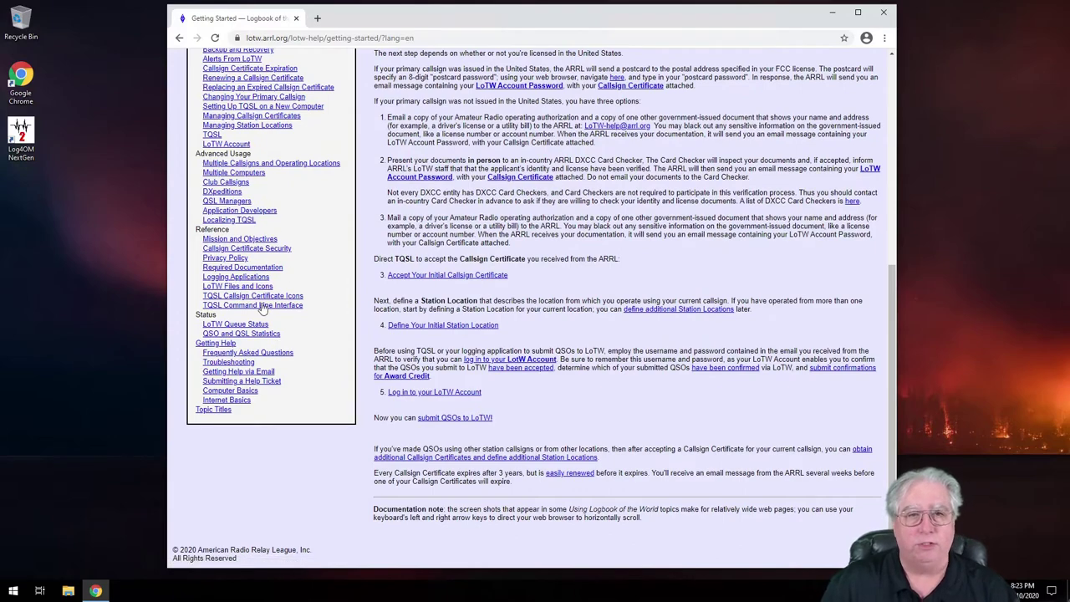
{"action": "scroll", "coordinate": [269, 322], "scroll_direction": "up", "scroll_amount": 8}
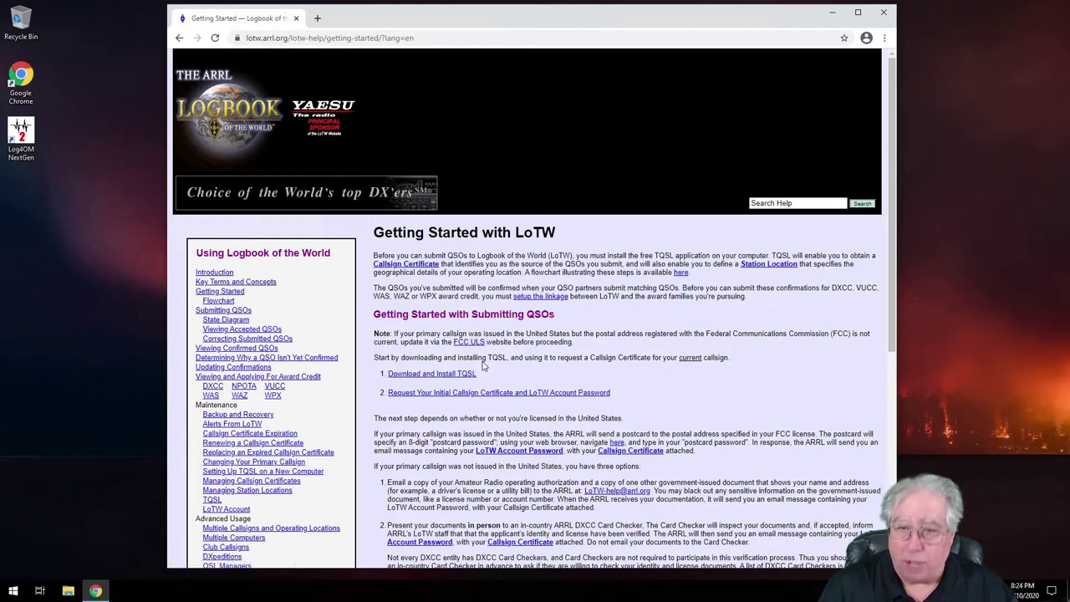
Go to the Installing or Upgrading TQSL page and try the Windows installer download link.
{"action": "left_click", "coordinate": [437, 376]}
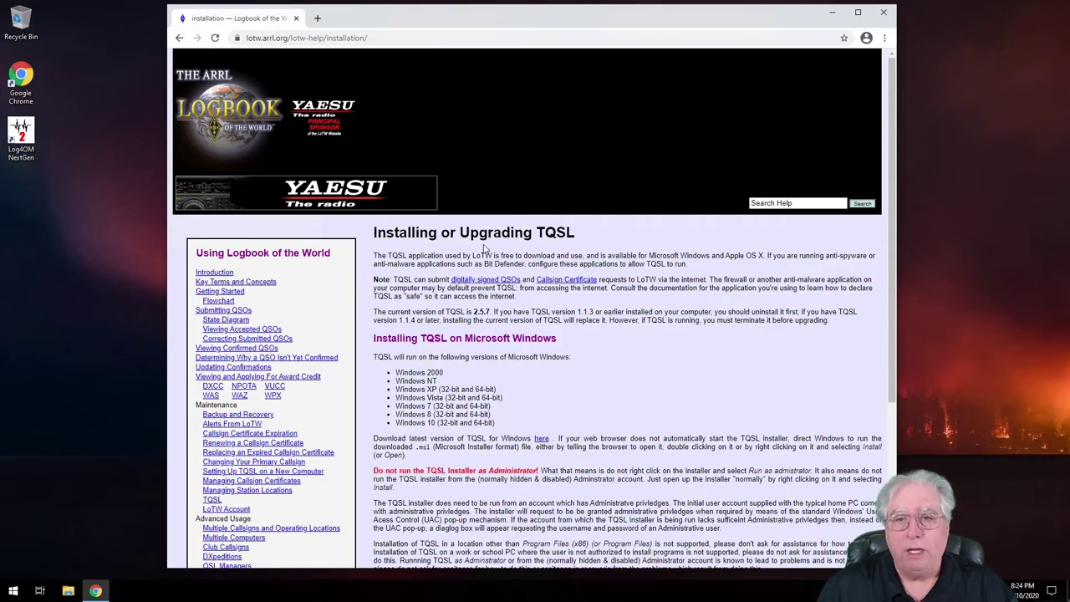
{"action": "scroll", "coordinate": [622, 357], "scroll_direction": "down", "scroll_amount": 2}
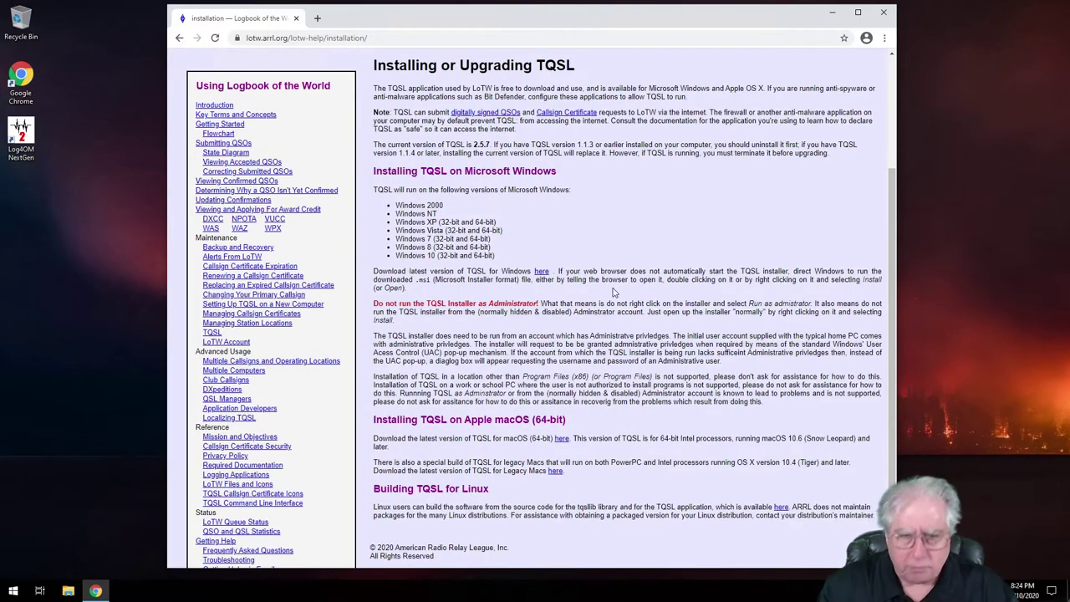
{"action": "left_click", "coordinate": [259, 40]}
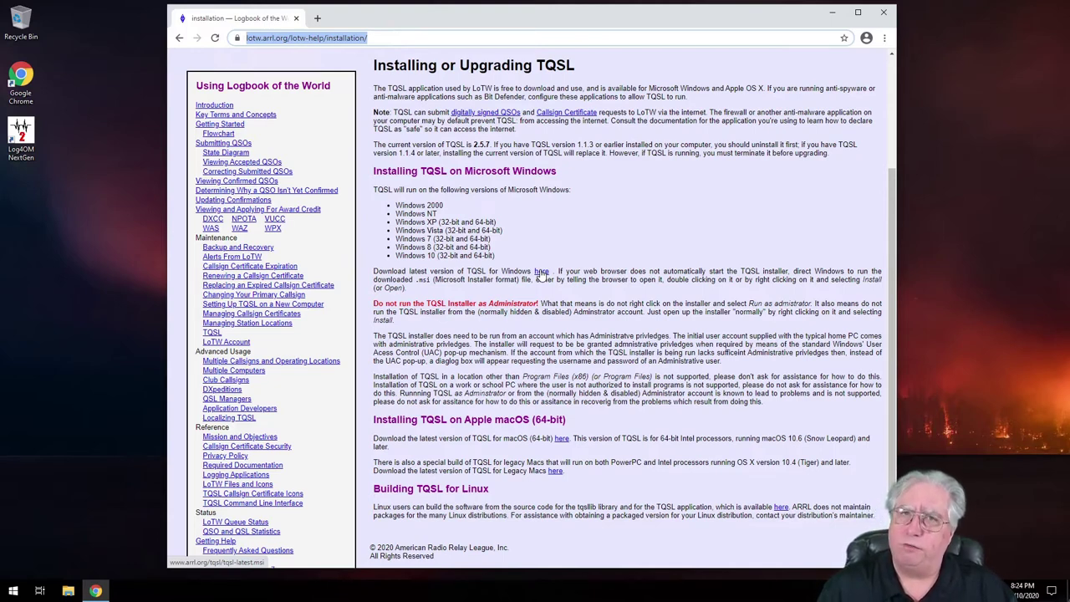
{"action": "left_click", "coordinate": [540, 274]}
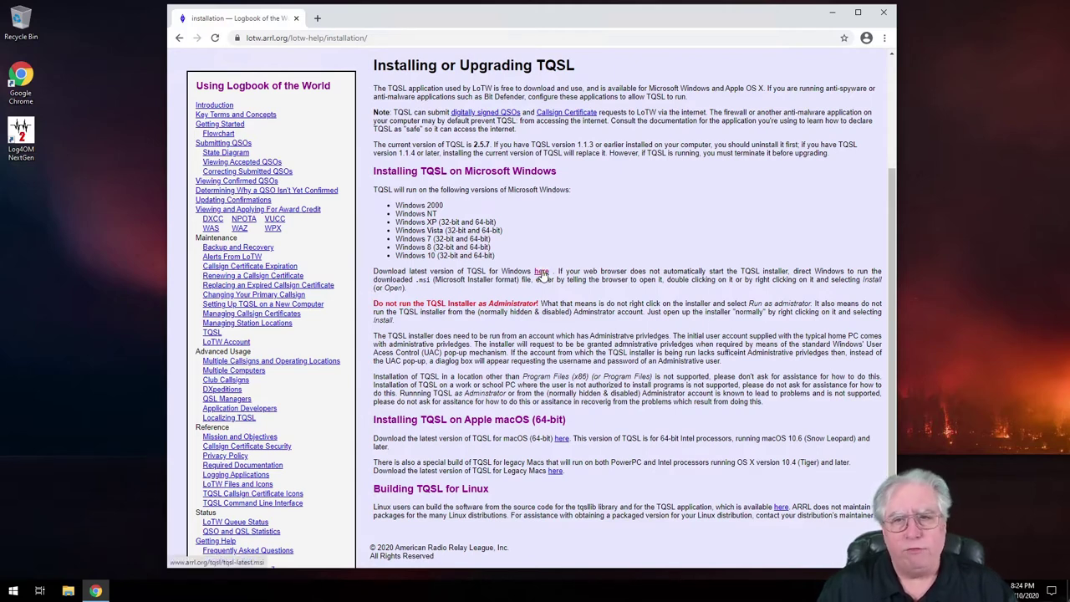
Save the linked tqsl-latest.msi installer into the Downloads folder.
{"action": "right_click", "coordinate": [541, 275]}
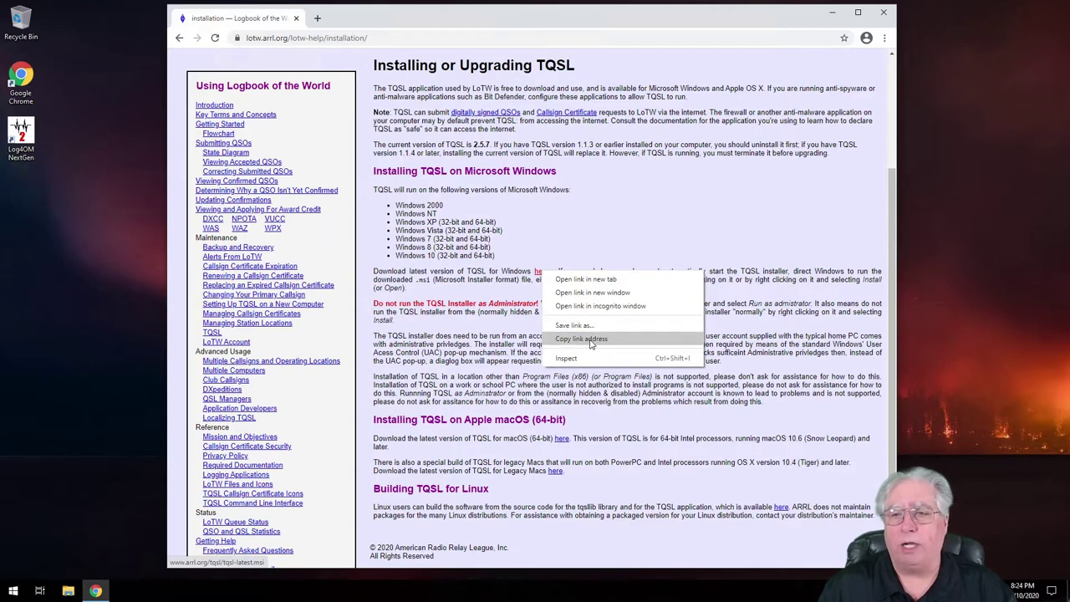
{"action": "left_click", "coordinate": [585, 326]}
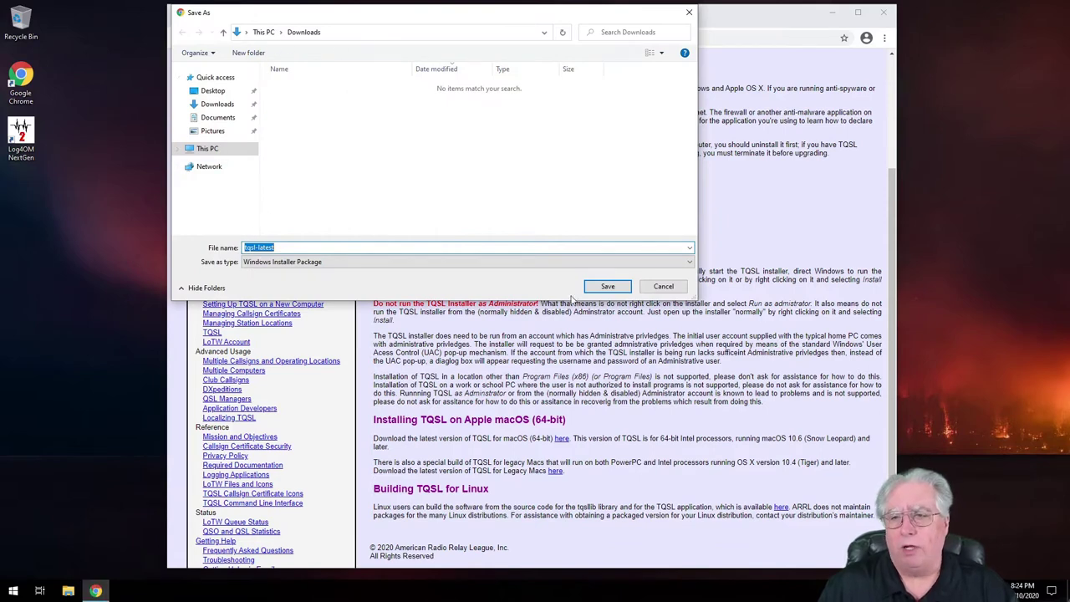
{"action": "left_click", "coordinate": [607, 287]}
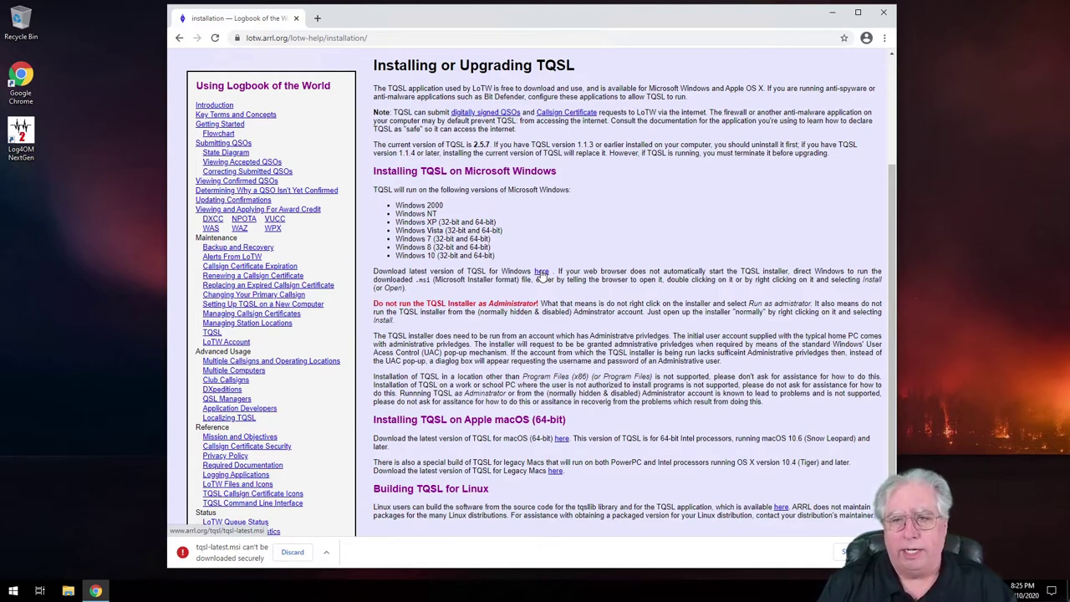
Keep the blocked tqsl-latest.msi download despite the warning and launch it.
{"action": "left_click", "coordinate": [328, 555]}
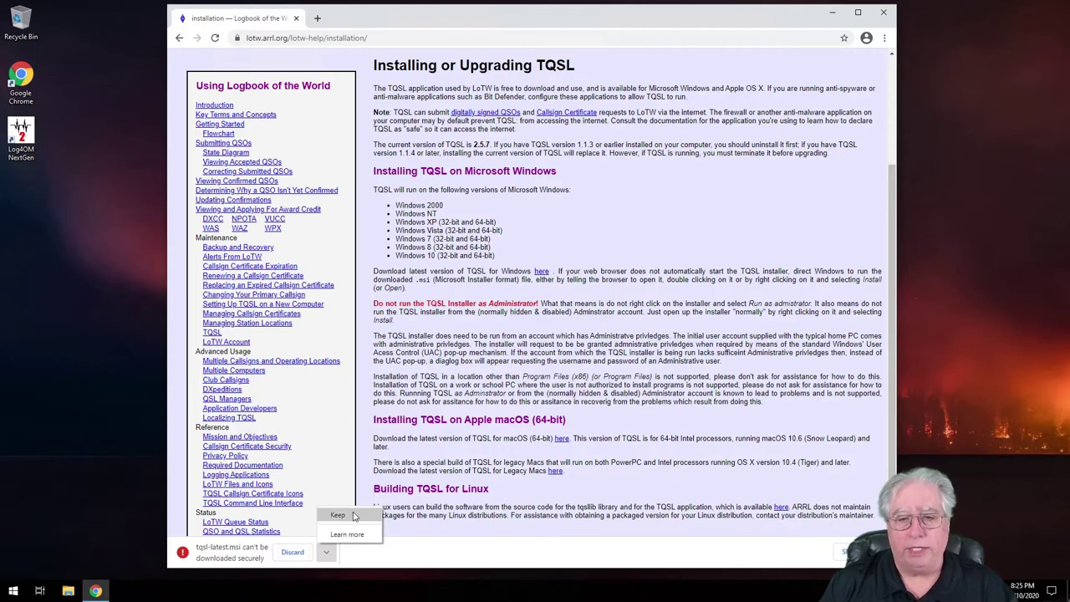
{"action": "left_click", "coordinate": [354, 516]}
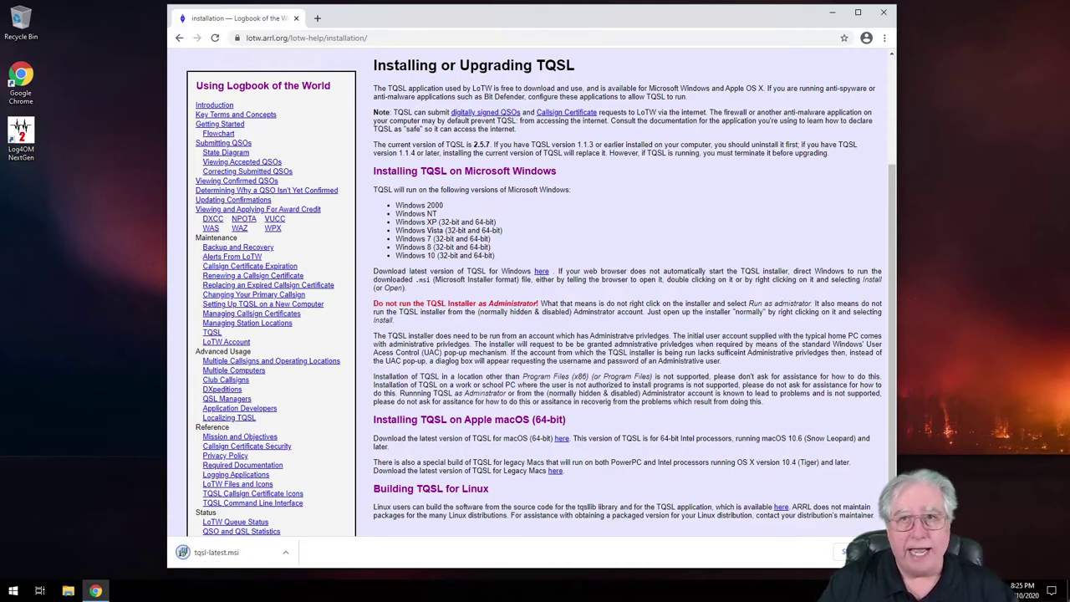
{"action": "left_click", "coordinate": [194, 555]}
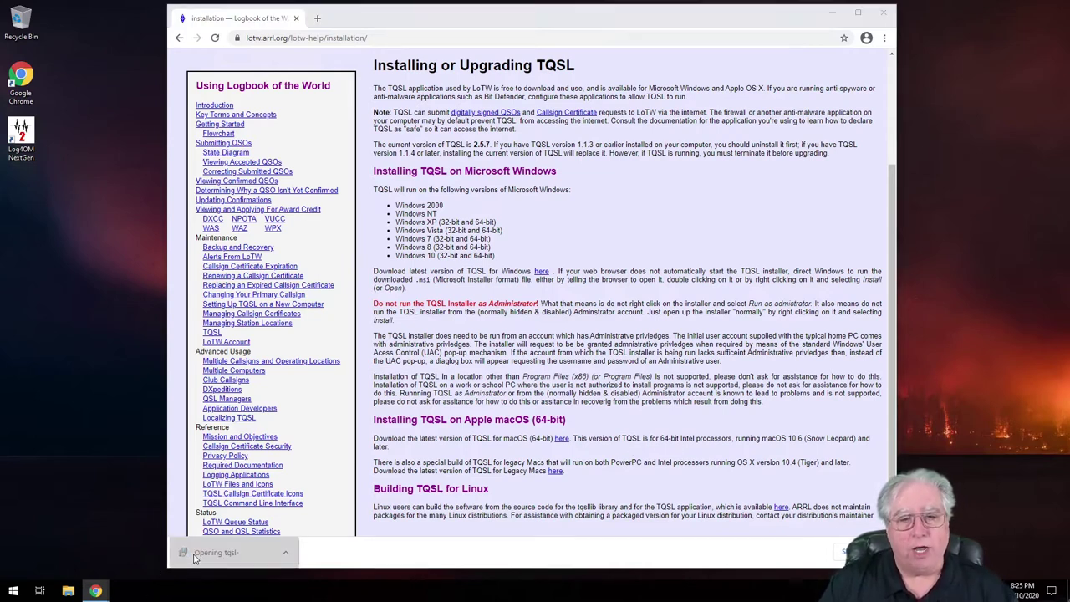
Install Trusted QSL 2.5.7 to the default folder with licence accepted, unticking Read Quick Start.
{"action": "left_click", "coordinate": [832, 13]}
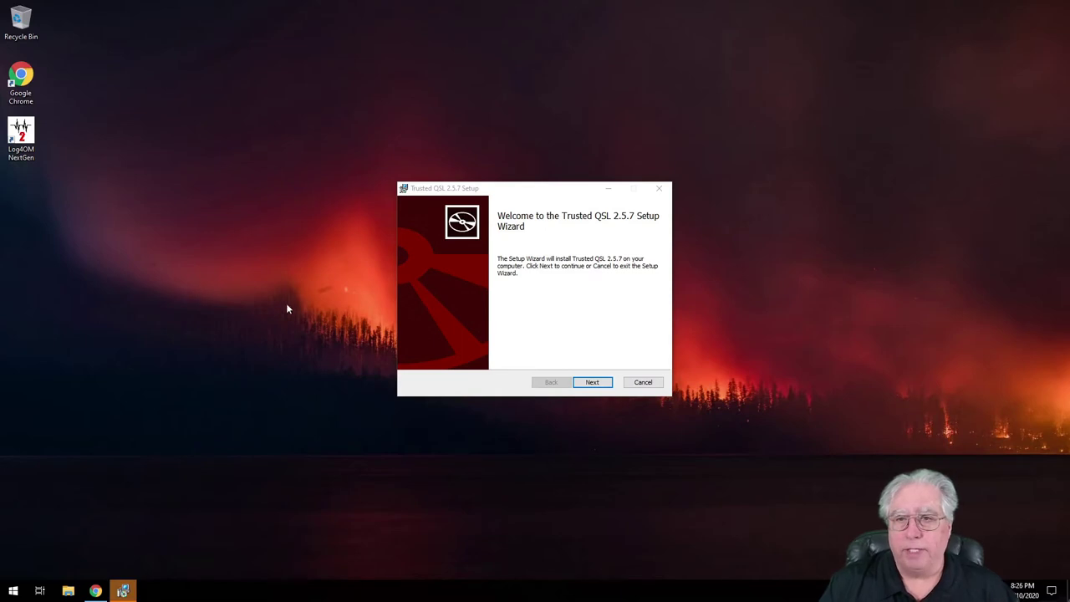
{"action": "left_click", "coordinate": [592, 382]}
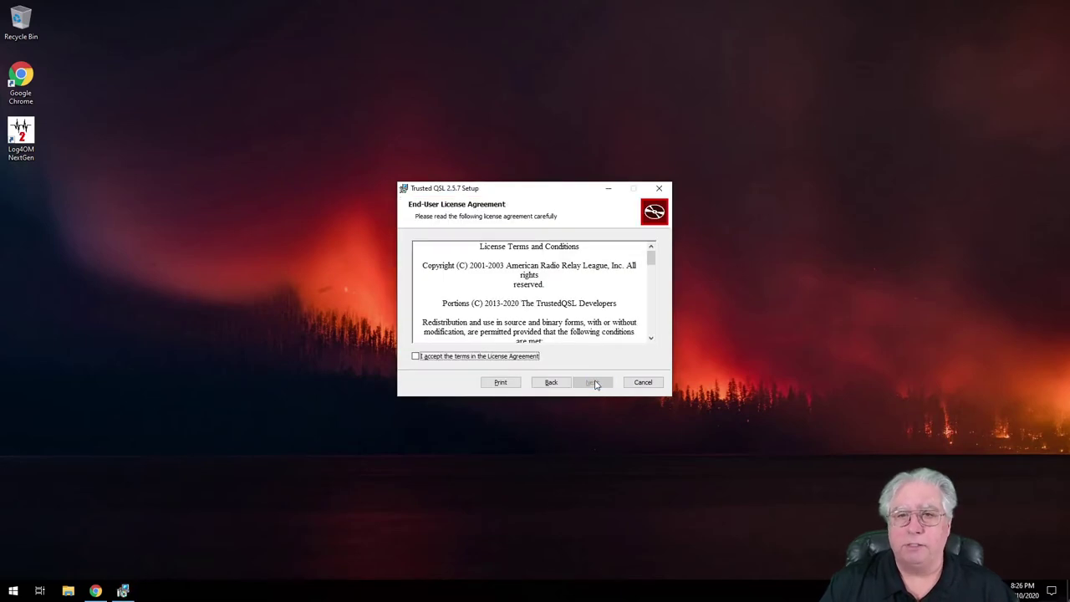
{"action": "left_click", "coordinate": [416, 356]}
{"action": "left_click", "coordinate": [585, 378]}
{"action": "left_click_drag", "start_coordinate": [650, 262], "coordinate": [650, 249]}
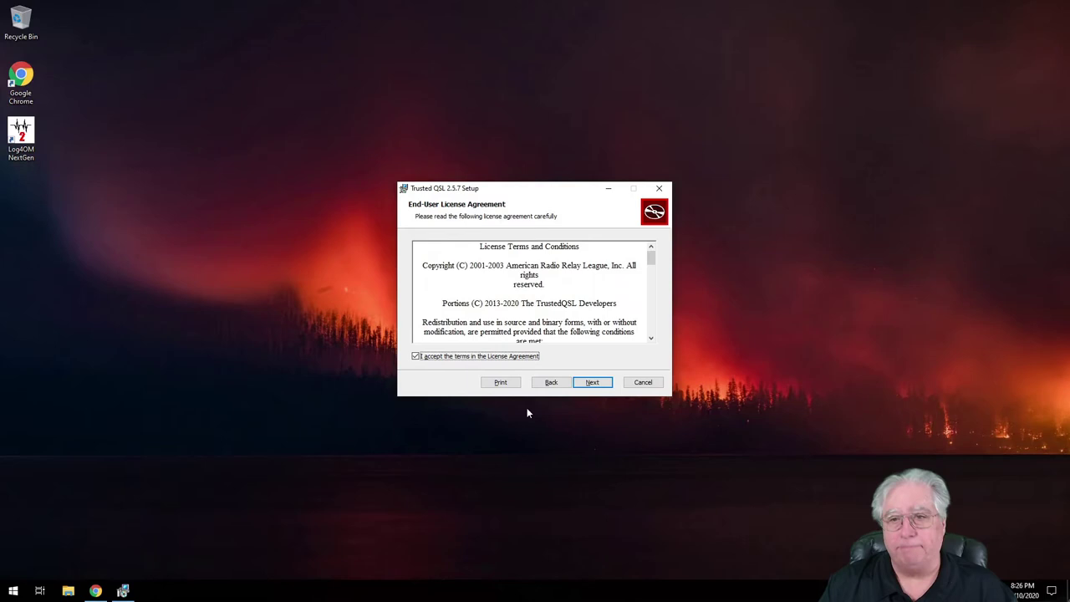
{"action": "left_click", "coordinate": [592, 383]}
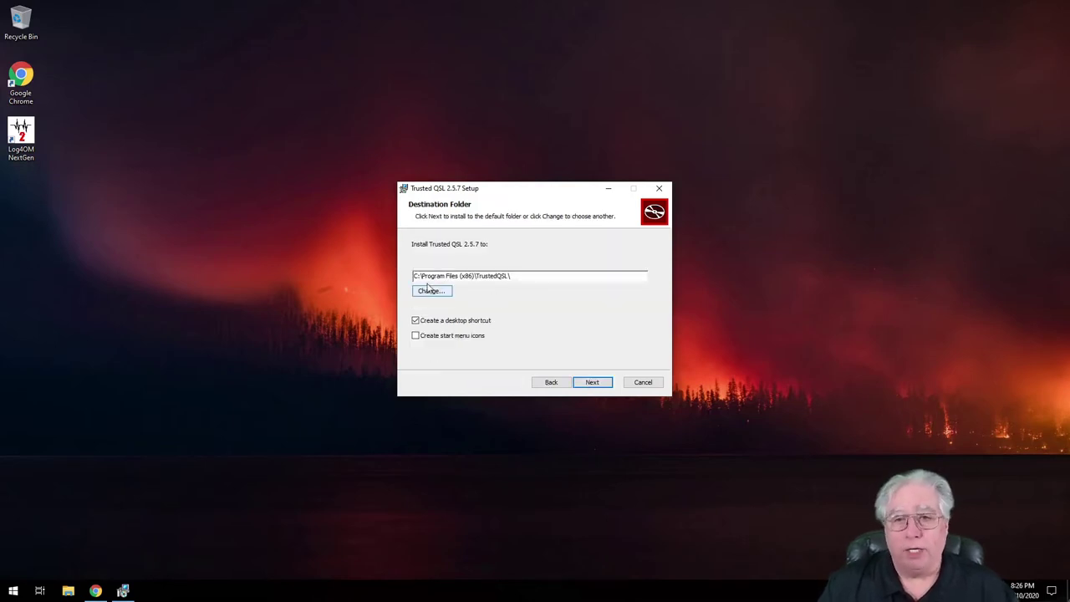
{"action": "left_click", "coordinate": [591, 382]}
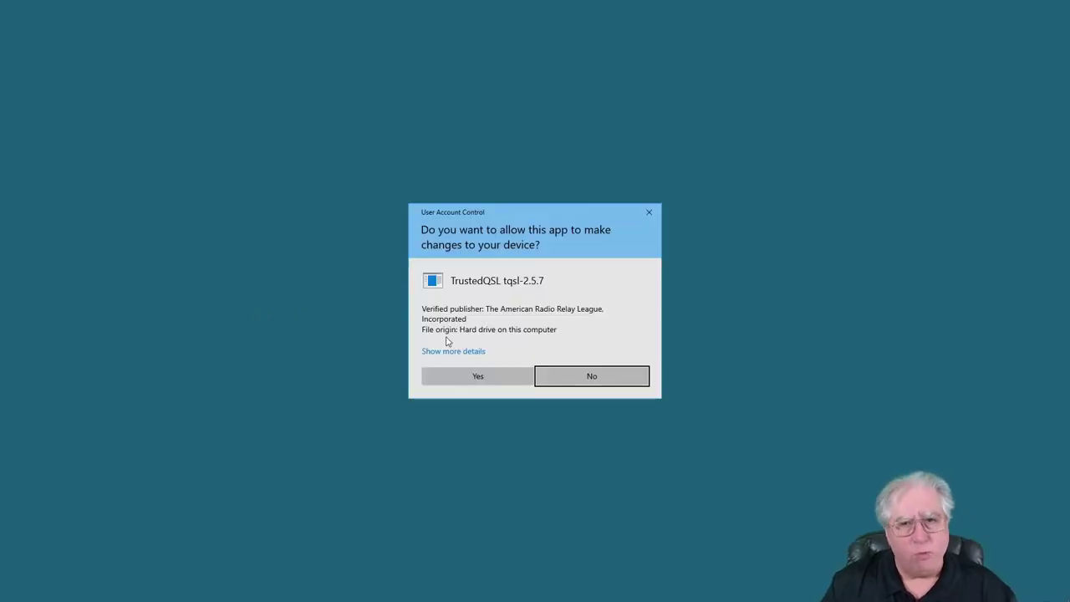
{"action": "left_click", "coordinate": [465, 377]}
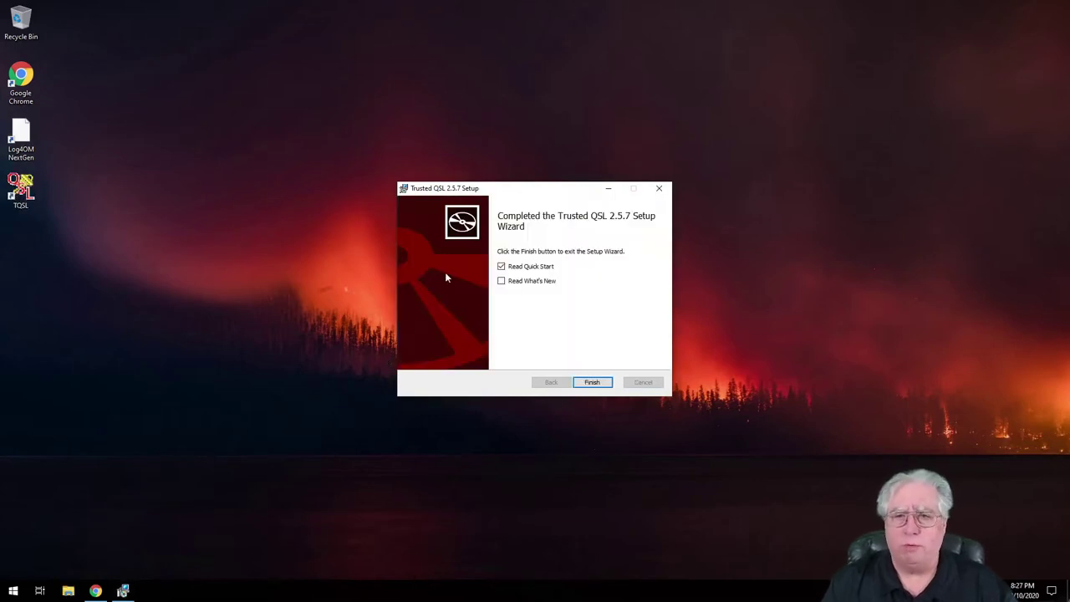
{"action": "left_click", "coordinate": [502, 267]}
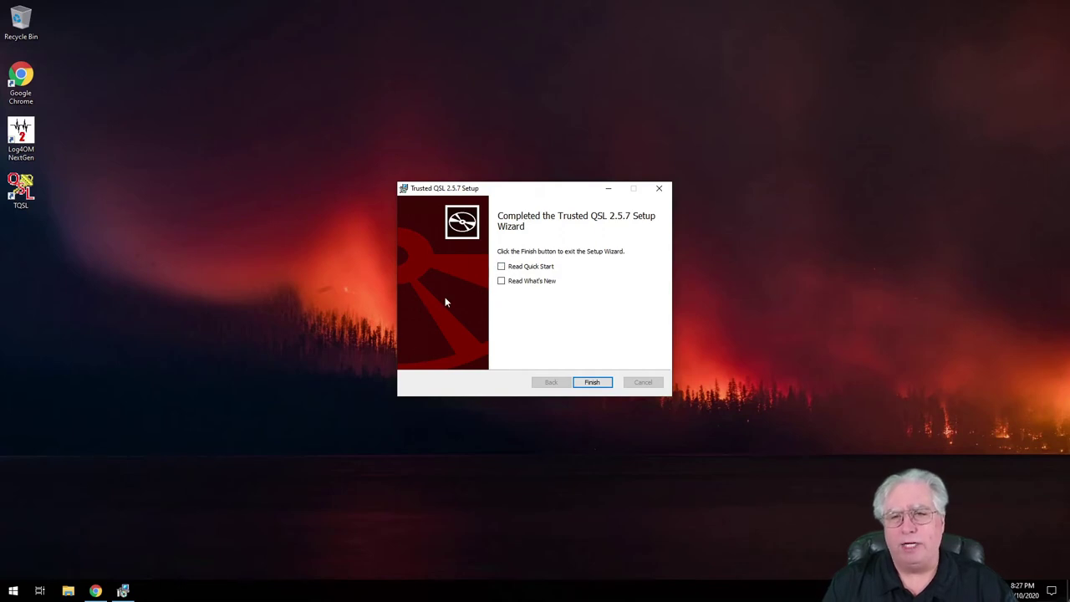
Launch TQSL, dismiss the documentation notice, and agree to request a callsign certificate now.
{"action": "left_click", "coordinate": [590, 383]}
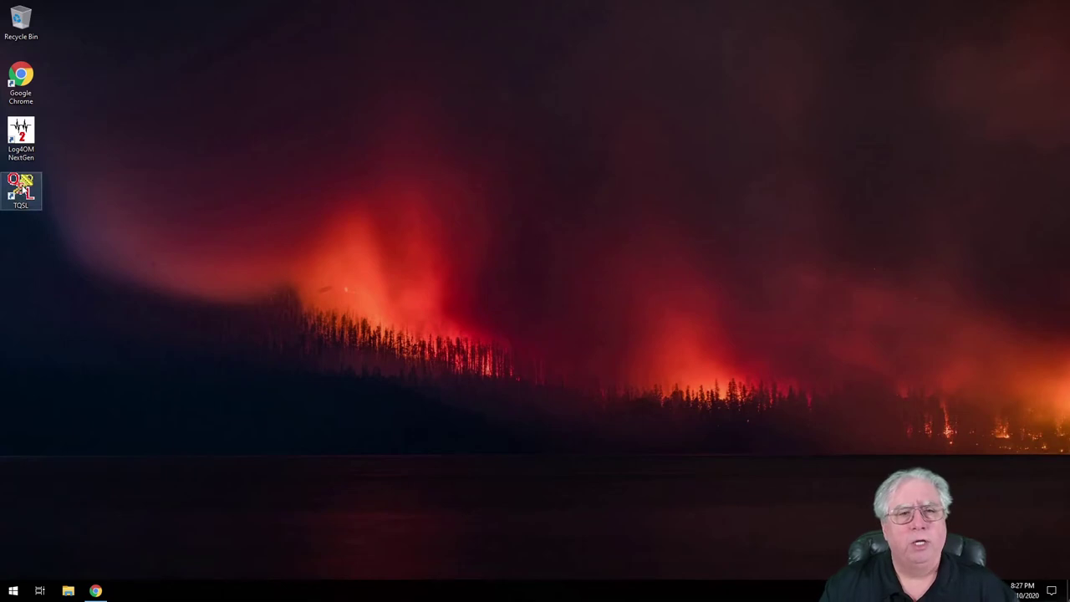
{"action": "double_click", "coordinate": [25, 191]}
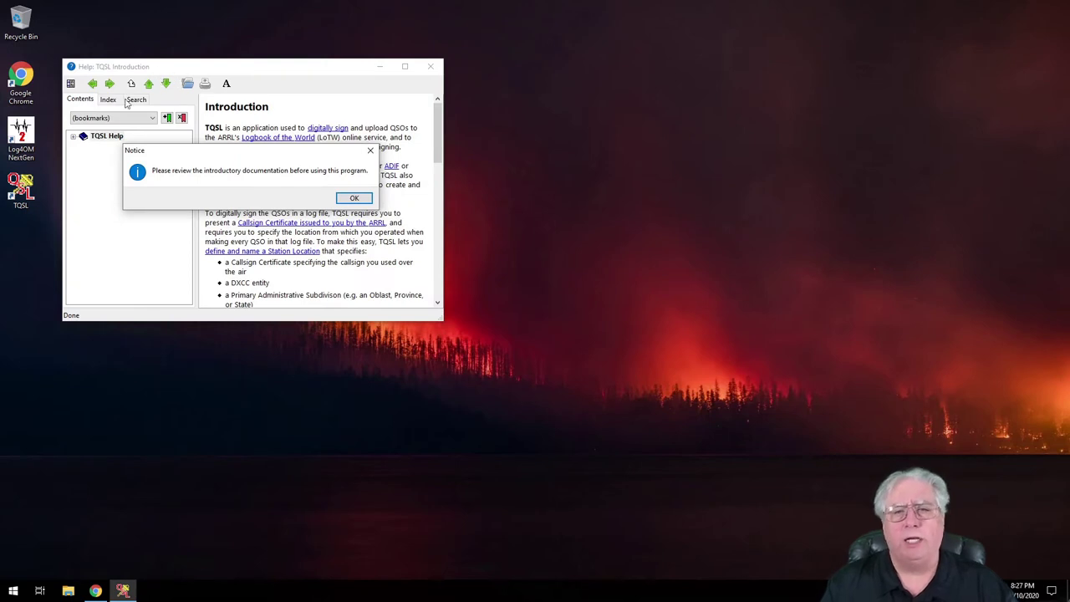
{"action": "left_click", "coordinate": [355, 199]}
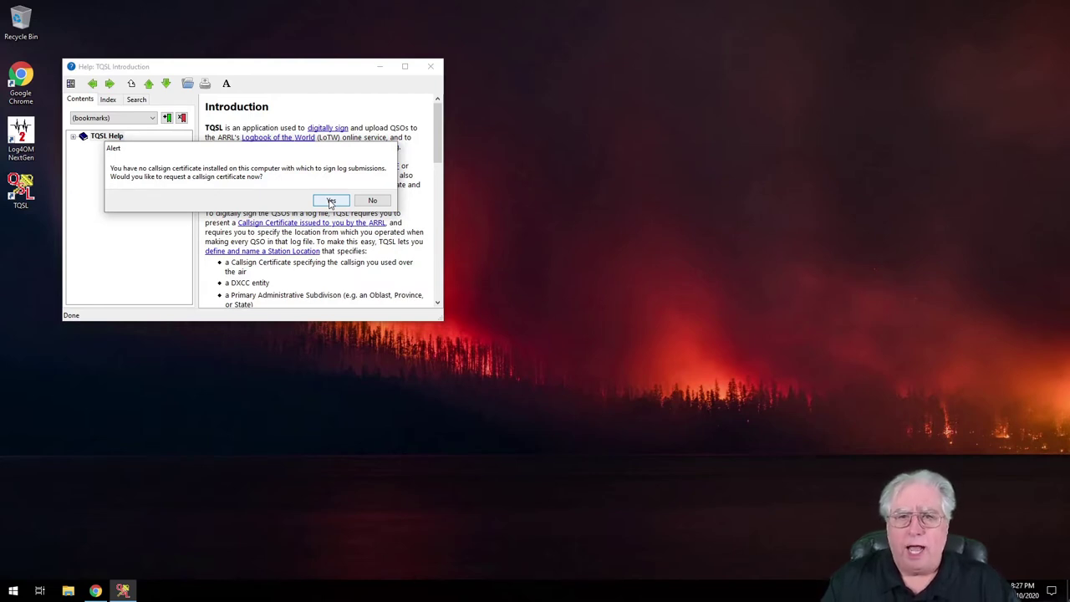
{"action": "left_click", "coordinate": [330, 201]}
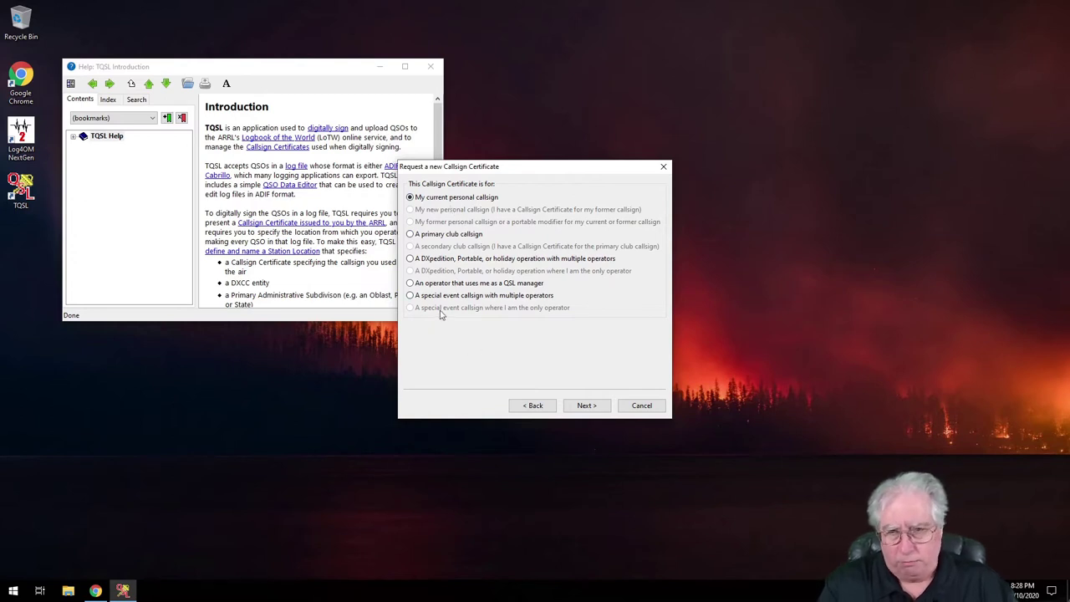
For a current personal callsign, enter the call sign and choose DXCC entity UNITED STATES OF AMERICA.
{"action": "left_click", "coordinate": [585, 406]}
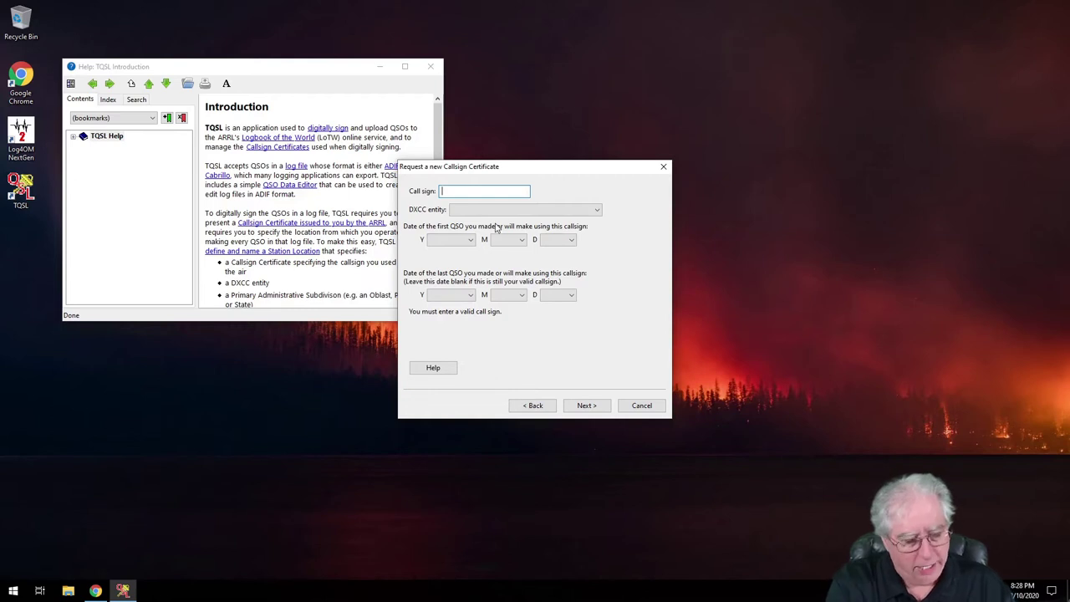
{"action": "type", "text": "AG6AG"}
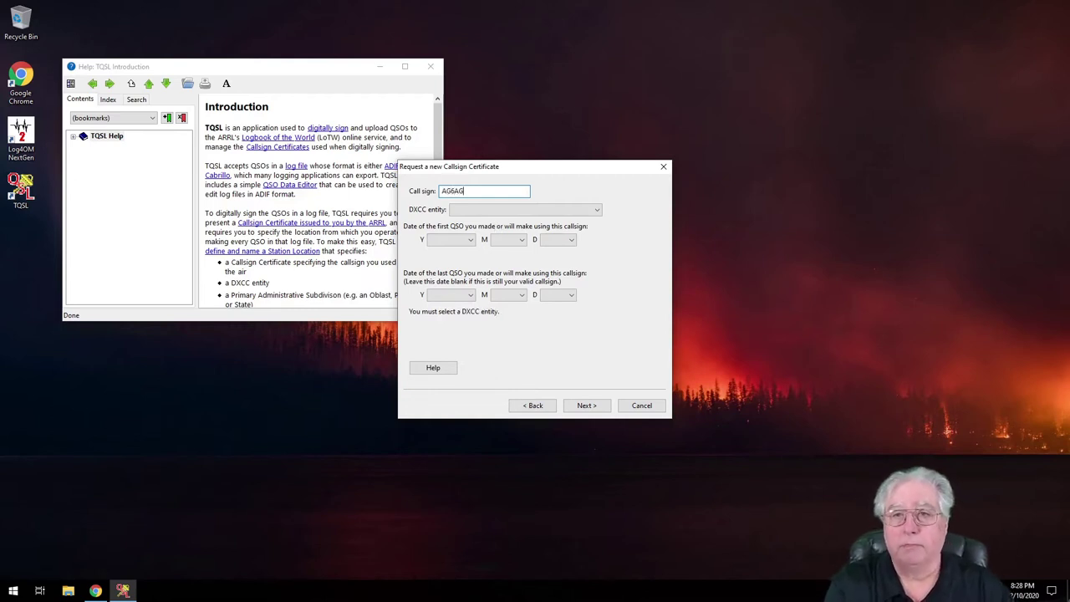
{"action": "left_click", "coordinate": [597, 213]}
{"action": "left_click_drag", "start_coordinate": [598, 234], "coordinate": [597, 407]}
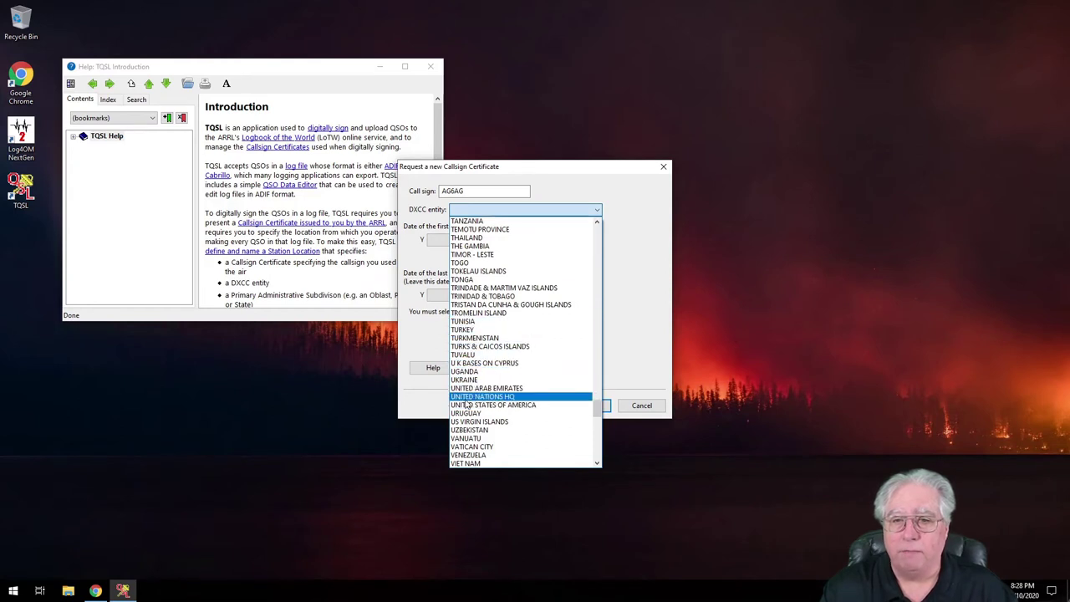
{"action": "left_click", "coordinate": [493, 405]}
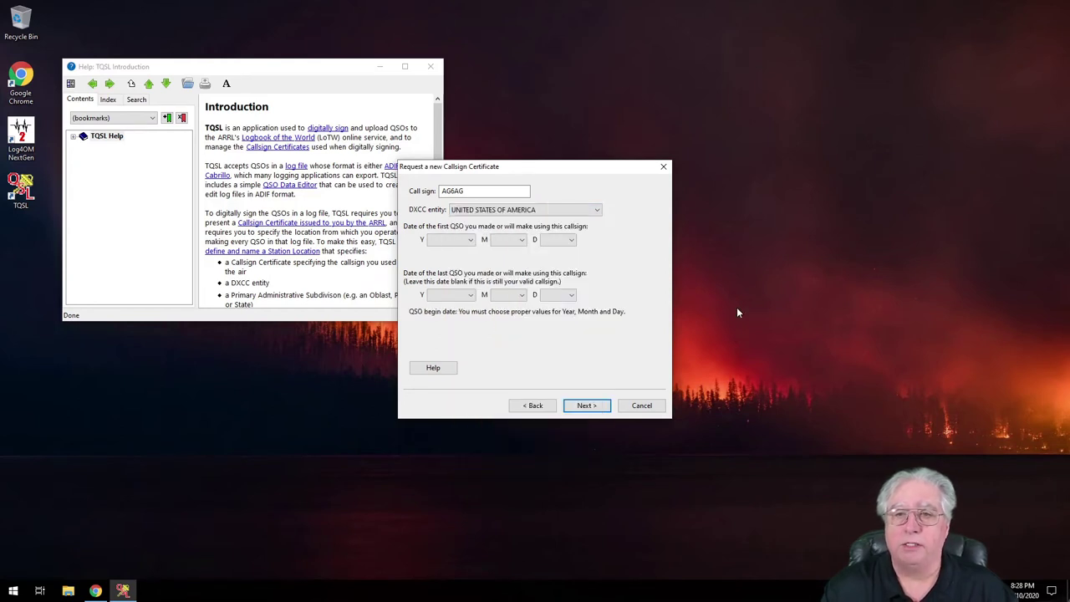
Set the first-QSO date to 2005-11-1 and advance to the address page.
{"action": "left_click", "coordinate": [469, 240]}
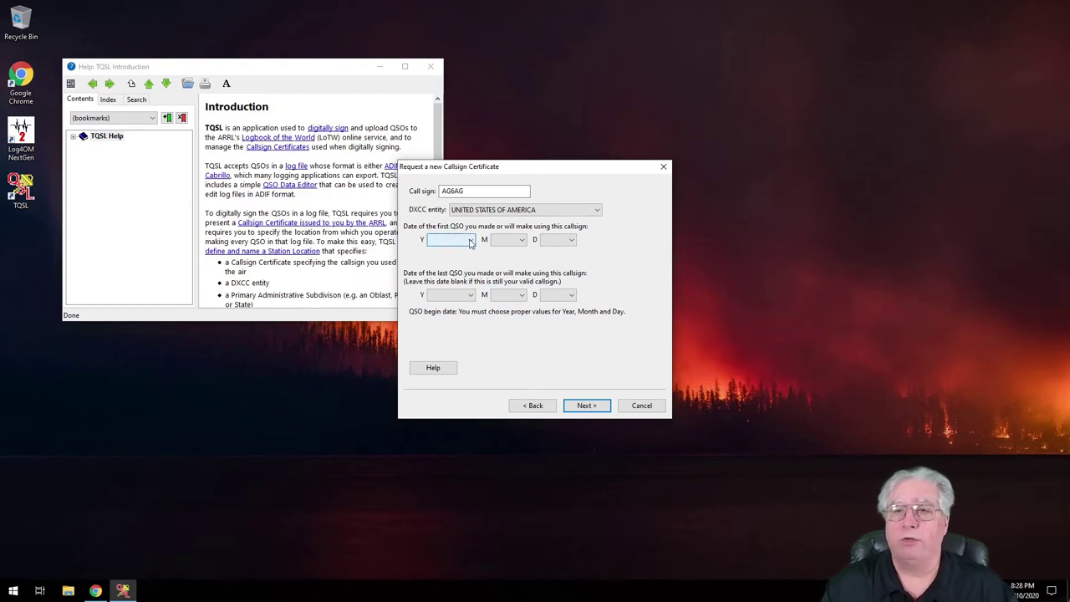
{"action": "left_click", "coordinate": [471, 242]}
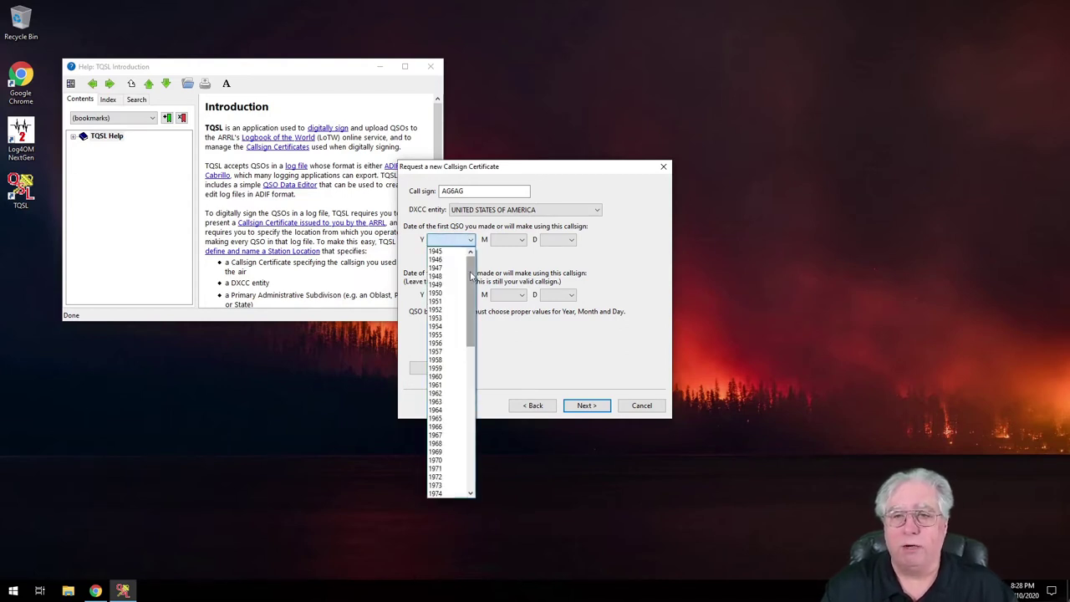
{"action": "left_click_drag", "start_coordinate": [471, 293], "coordinate": [471, 412]}
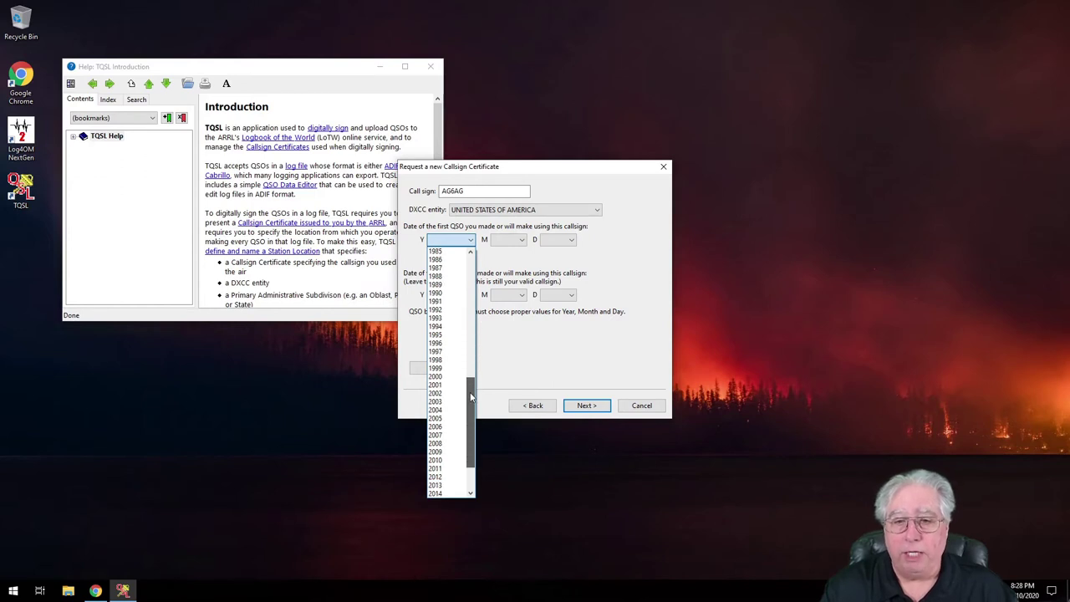
{"action": "left_click", "coordinate": [437, 421]}
{"action": "left_click", "coordinate": [519, 242]}
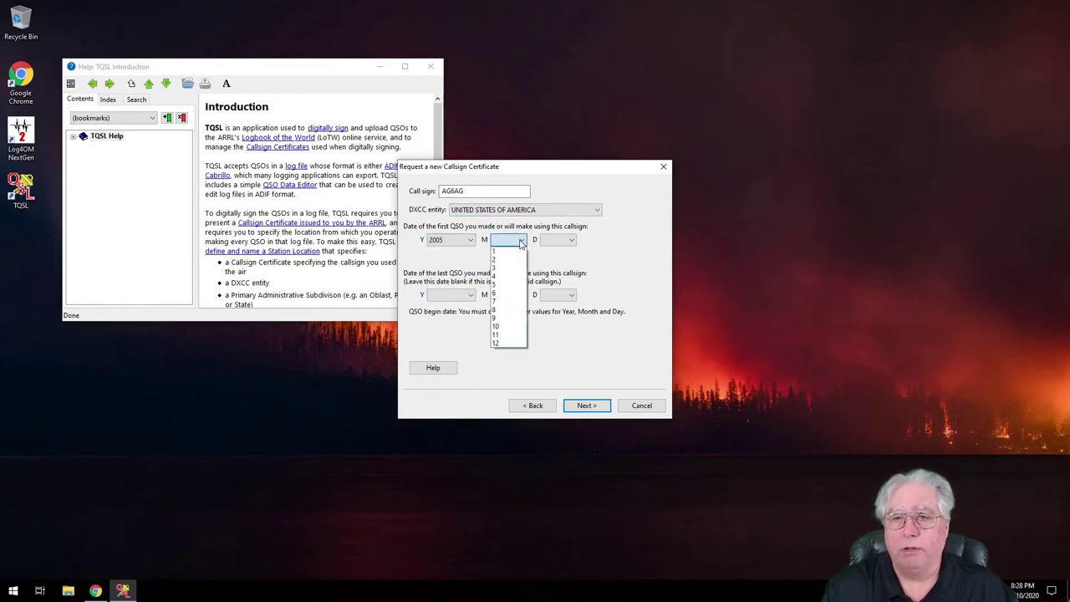
{"action": "left_click", "coordinate": [502, 335]}
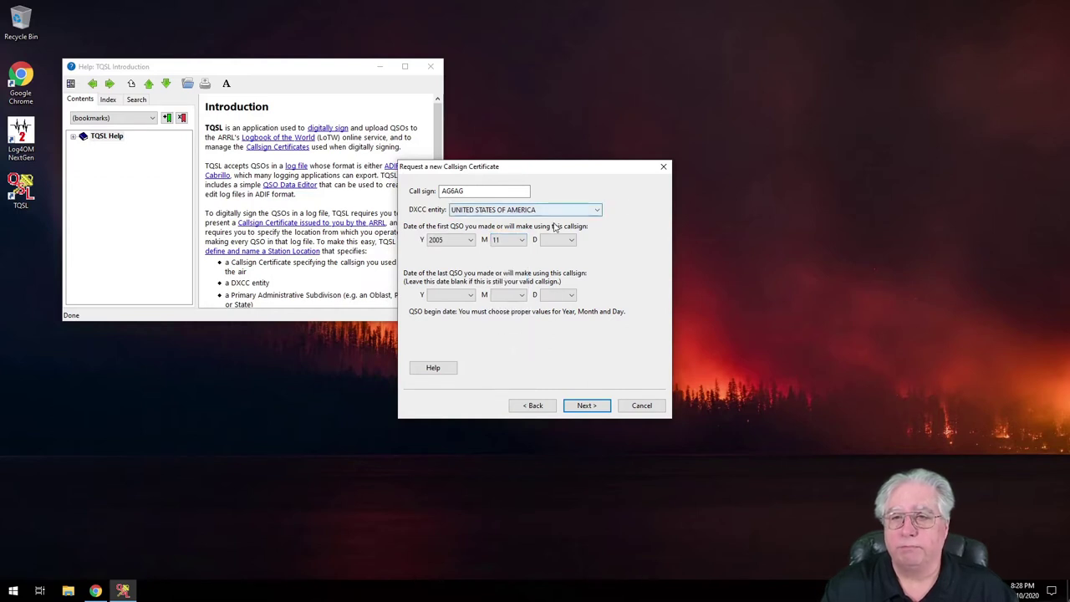
{"action": "left_click", "coordinate": [571, 241]}
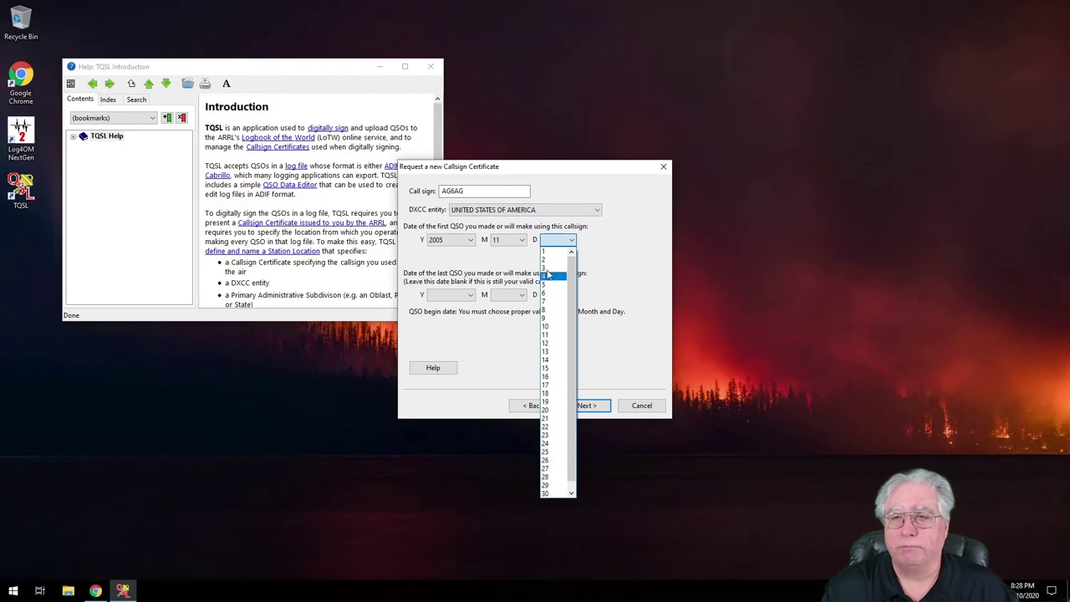
{"action": "left_click", "coordinate": [547, 250]}
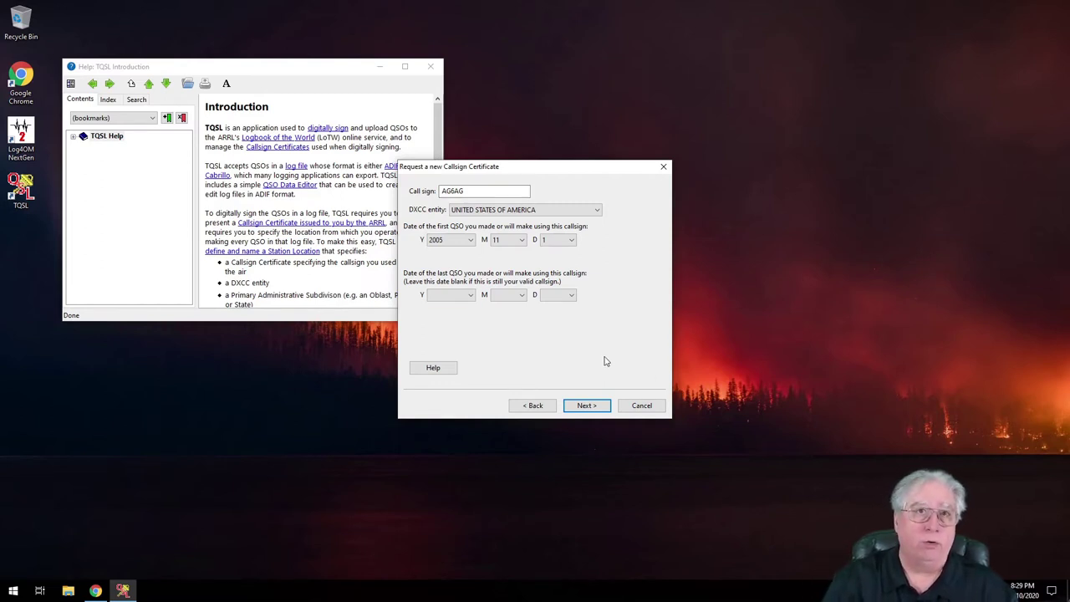
{"action": "left_click", "coordinate": [582, 406]}
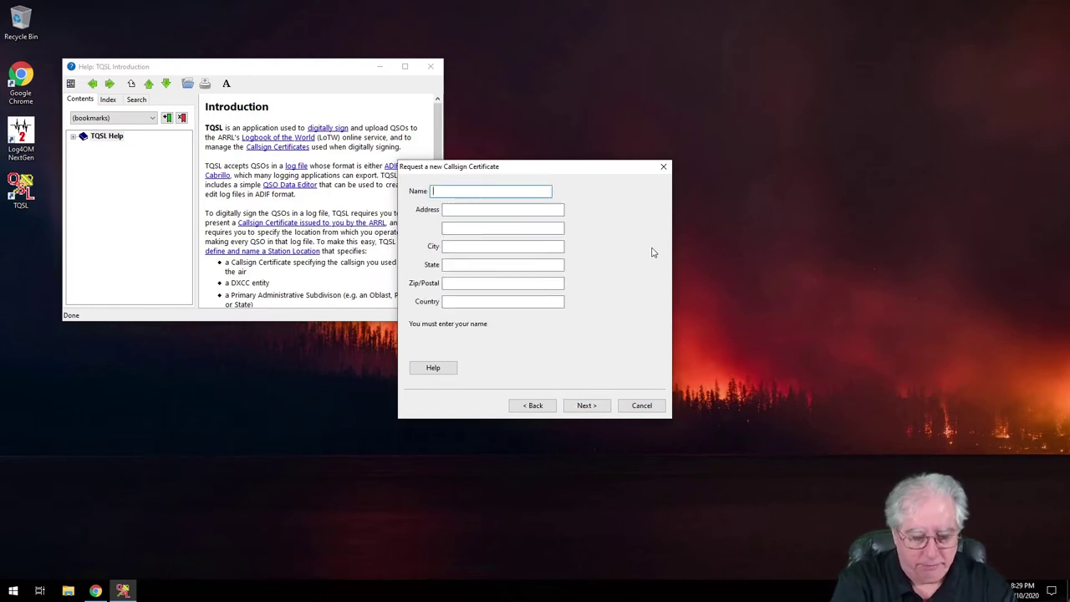
Enter the operator's full name and street address.
{"action": "key", "text": "Tab"}
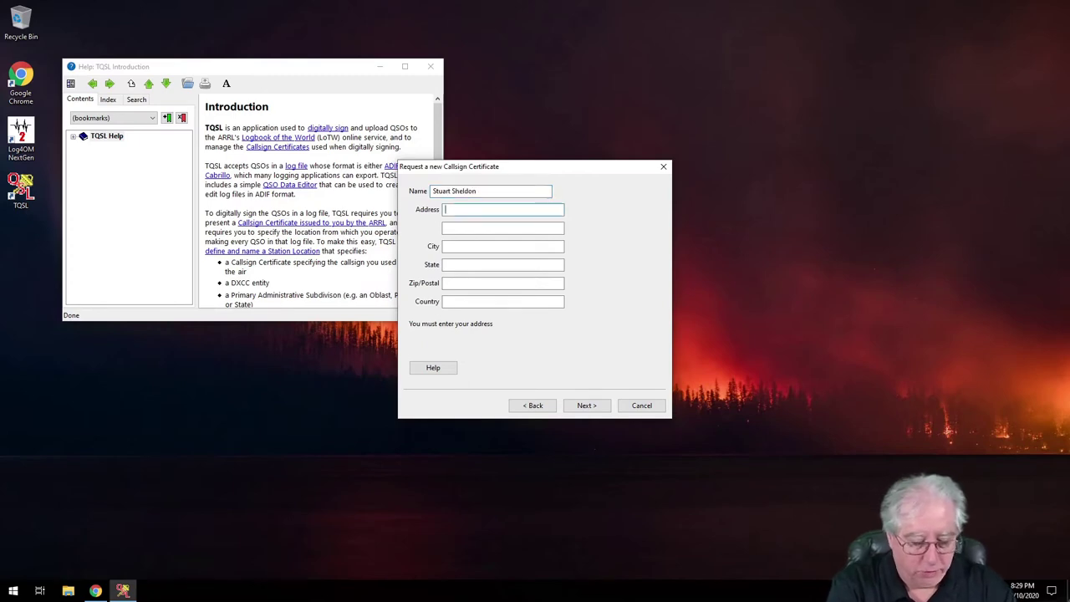
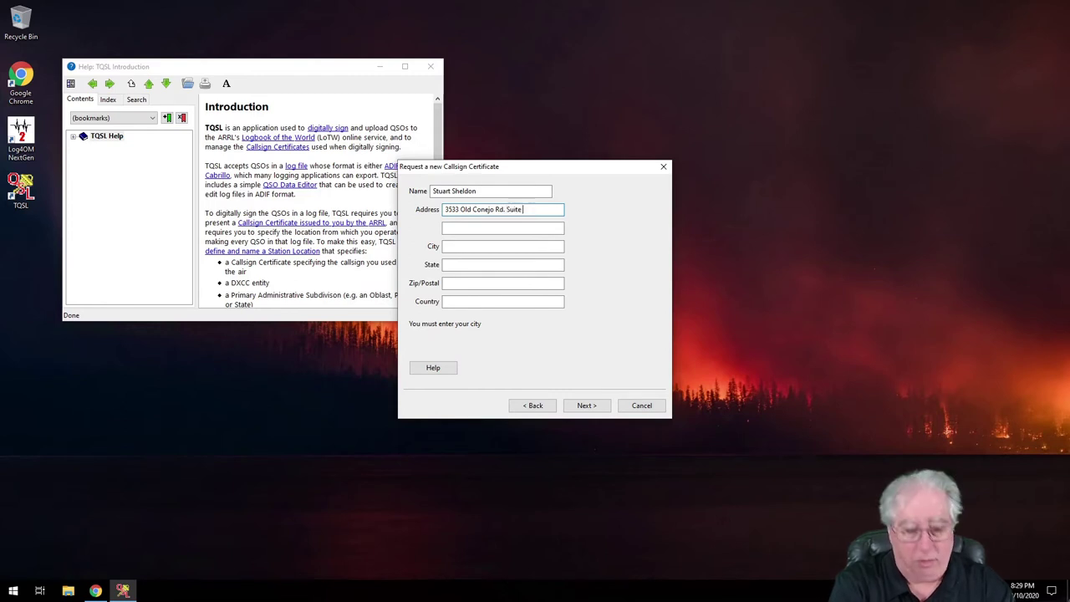
Fill in the city, state and zip code, set country to USA, and continue.
{"action": "key", "text": "Tab"}
{"action": "key", "text": "Tab"}
{"action": "type", "text": "Newbruy"}
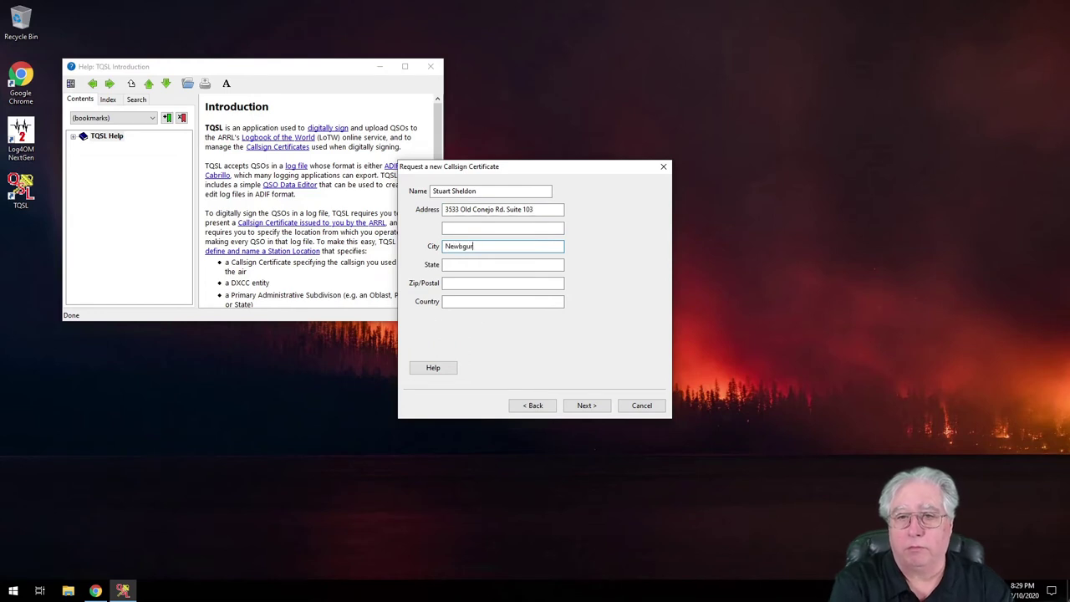
{"action": "key", "text": "BackSpace"}
{"action": "key", "text": "BackSpace"}
{"action": "key", "text": "BackSpace"}
{"action": "type", "text": "ury P"}
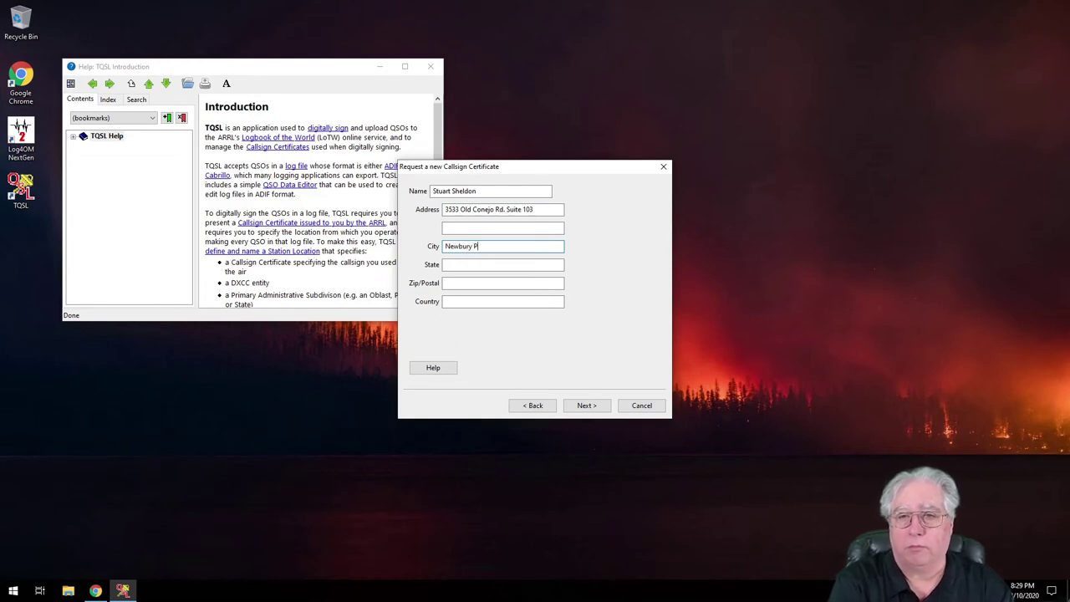
{"action": "type", "text": "ark"}
{"action": "key", "text": "Tab"}
{"action": "type", "text": "CA"}
{"action": "key", "text": "Tab"}
{"action": "type", "text": "91320"}
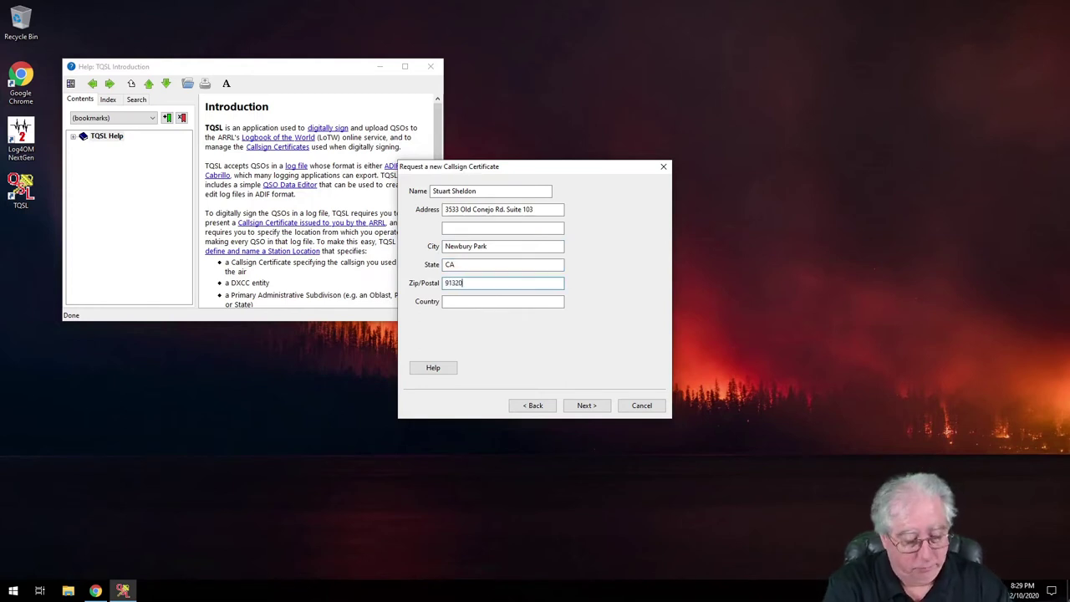
{"action": "key", "text": "Tab"}
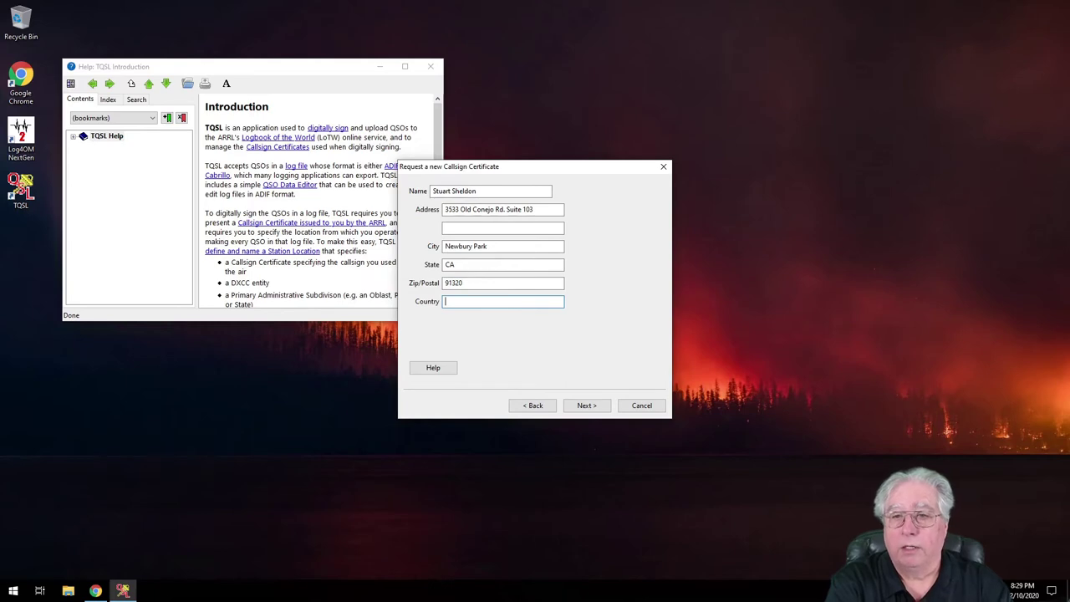
{"action": "type", "text": "USA"}
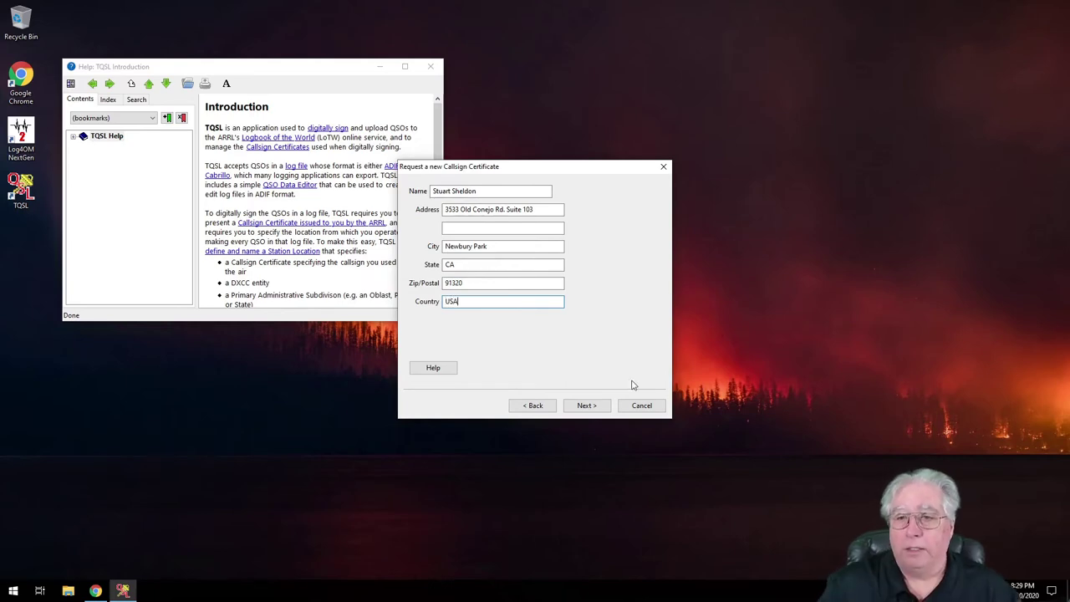
{"action": "left_click", "coordinate": [586, 406]}
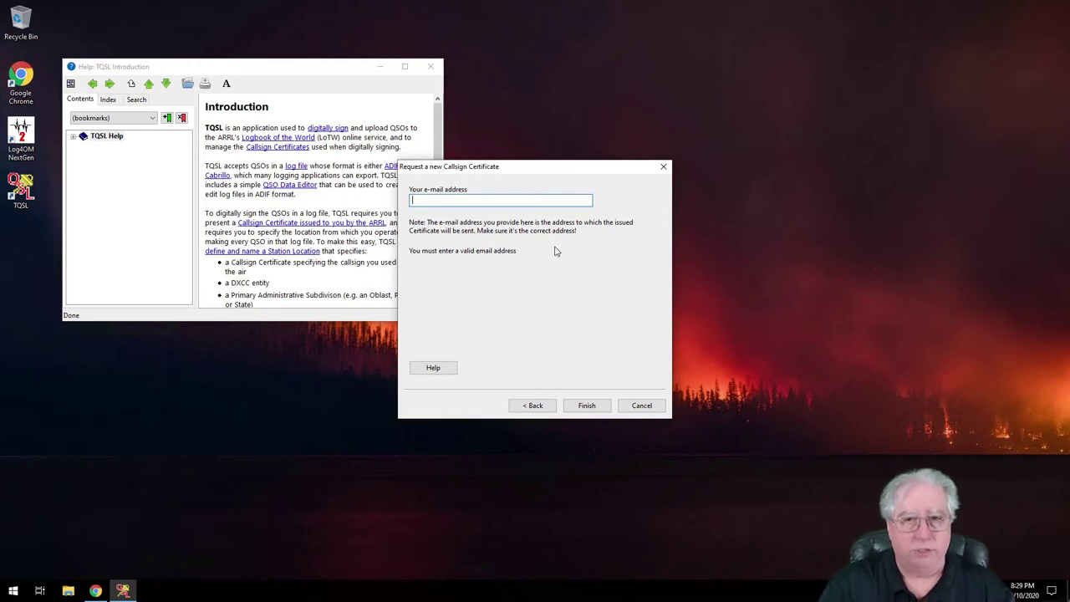
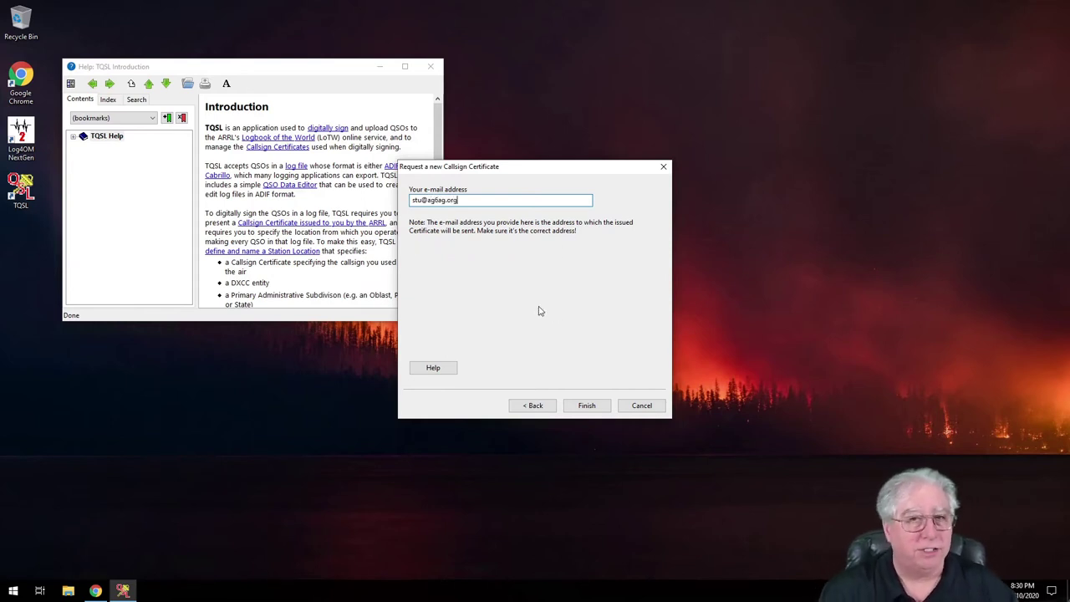
Enter the operator's contact e-mail address, fixing typos, and finish the certificate request.
{"action": "left_click", "coordinate": [584, 407]}
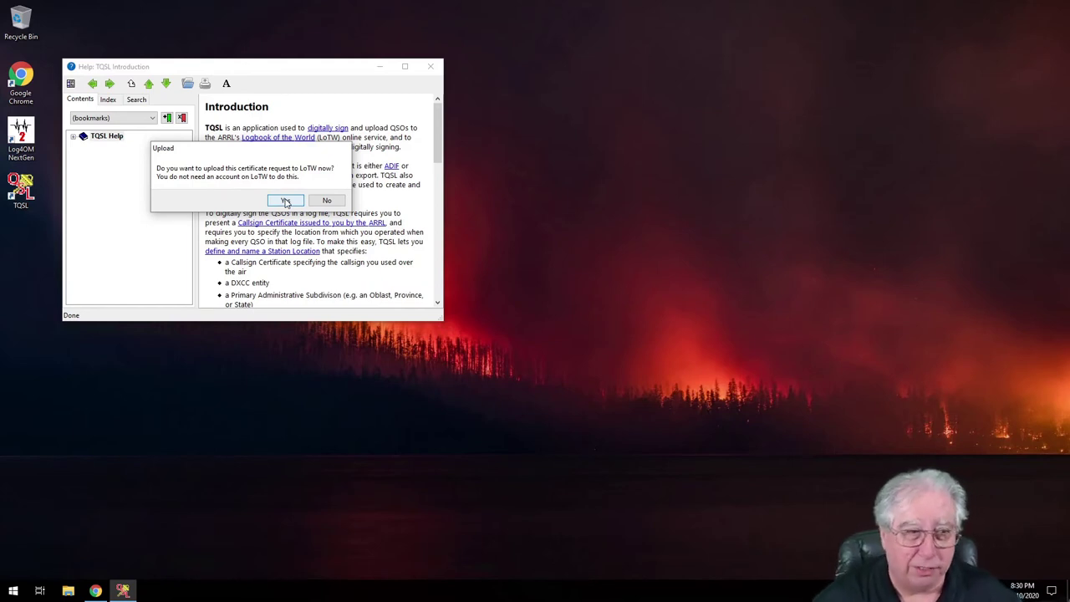
Decline the LoTW upload, save the certificate request file to Documents, and dismiss the confirmation.
{"action": "left_click", "coordinate": [327, 201]}
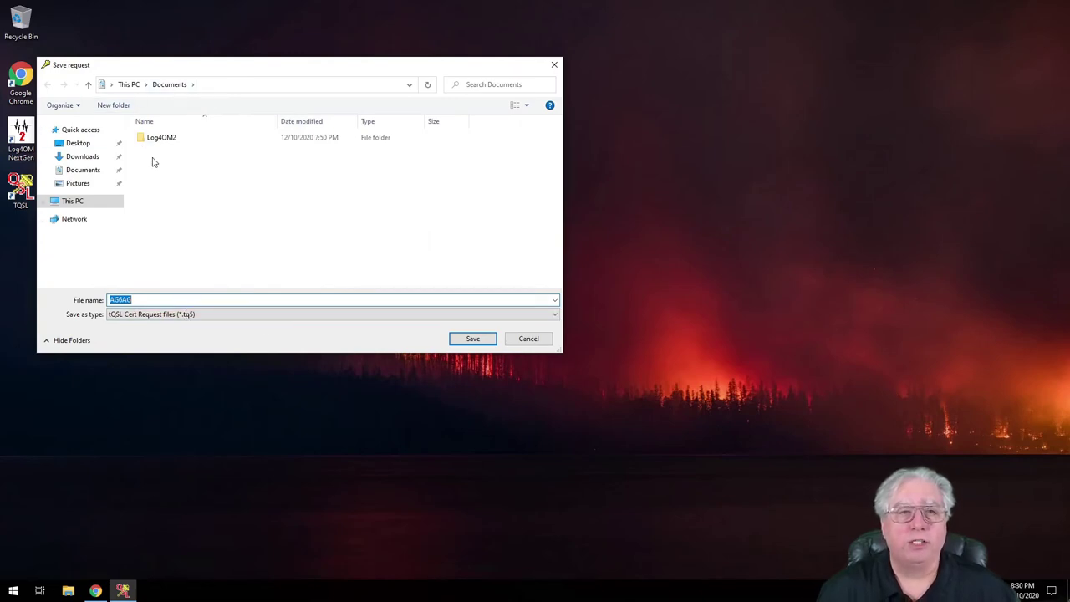
{"action": "left_click", "coordinate": [473, 340]}
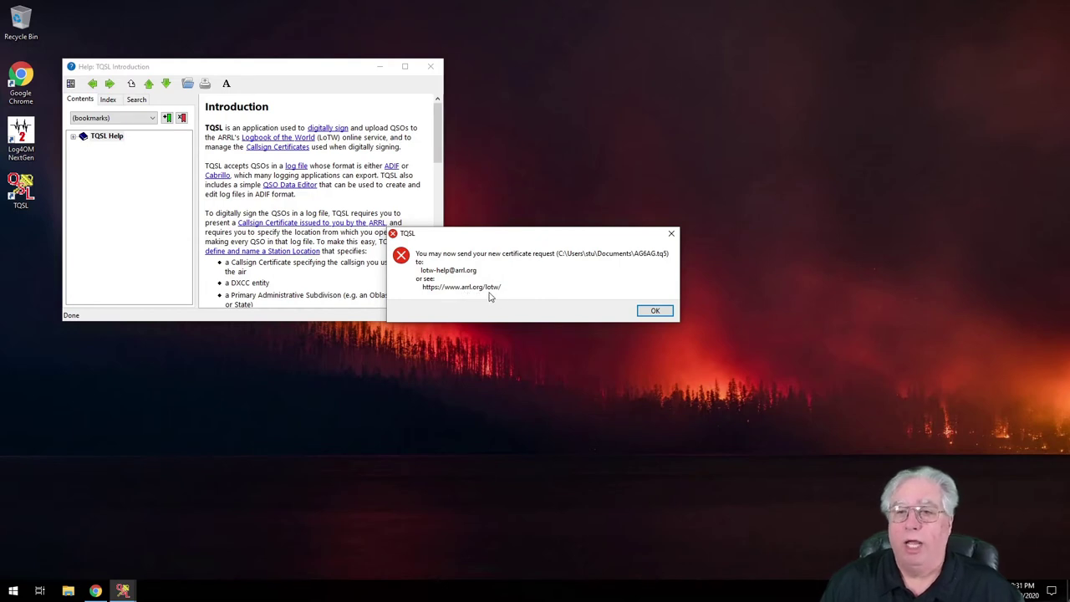
{"action": "left_click", "coordinate": [655, 312]}
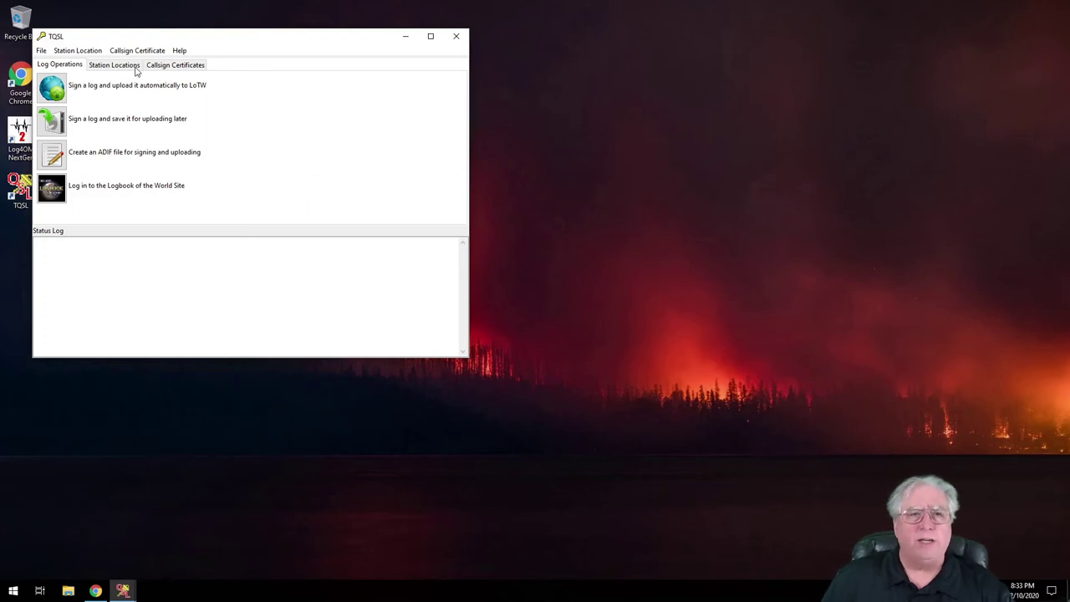
Select the UNITED STATES OF AMERICA certificate, then cancel loading a callsign certificate file.
{"action": "left_click", "coordinate": [173, 66]}
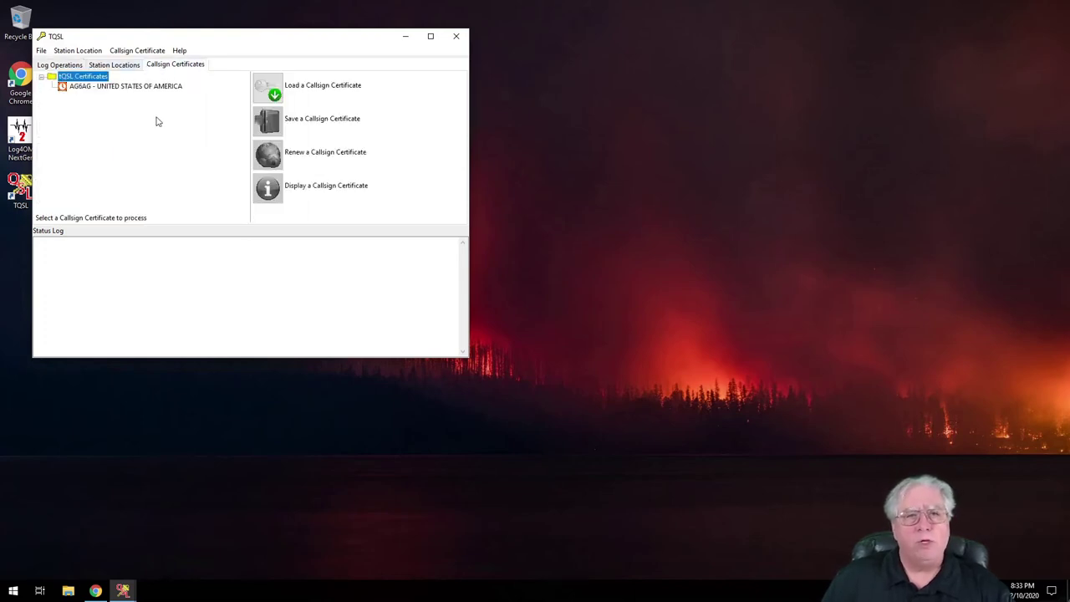
{"action": "left_click", "coordinate": [66, 88]}
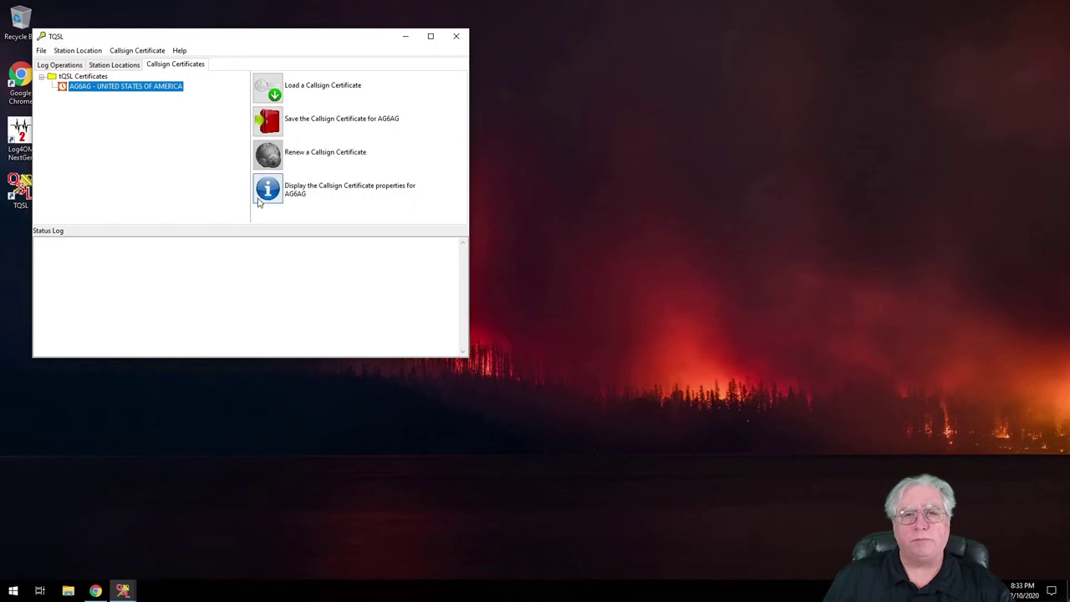
{"action": "left_click", "coordinate": [274, 95]}
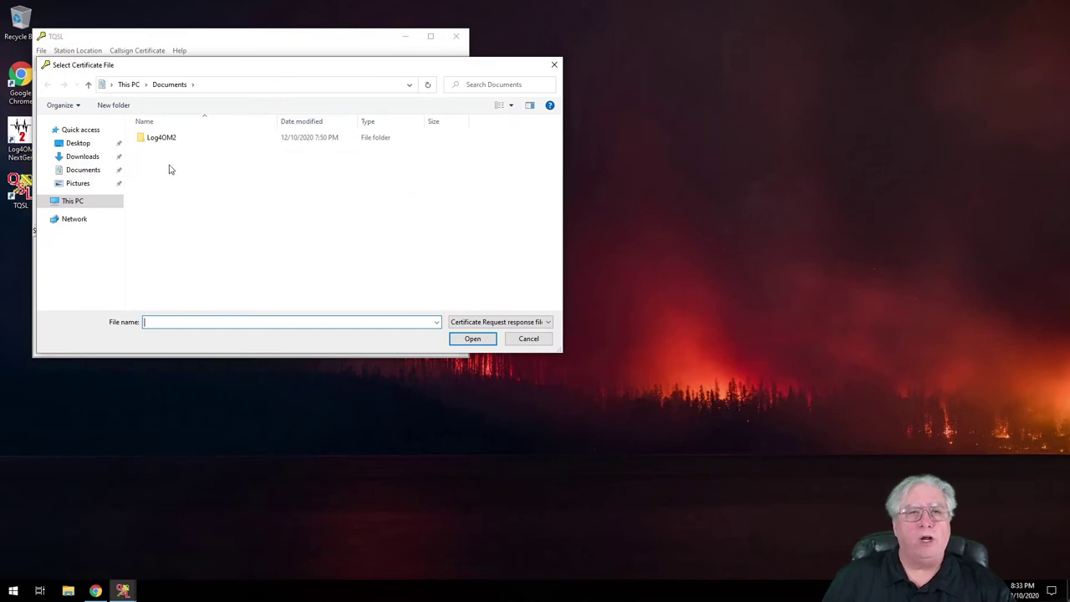
{"action": "left_click", "coordinate": [539, 338]}
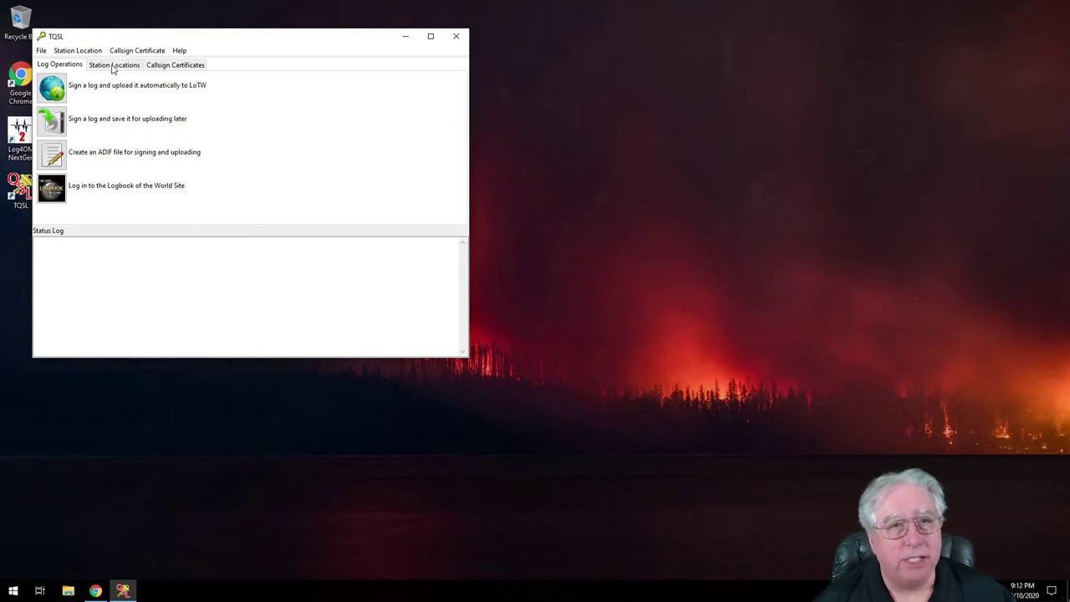
Start a new station location on the Station Locations page, keeping AG6AG as call sign.
{"action": "left_click", "coordinate": [112, 65]}
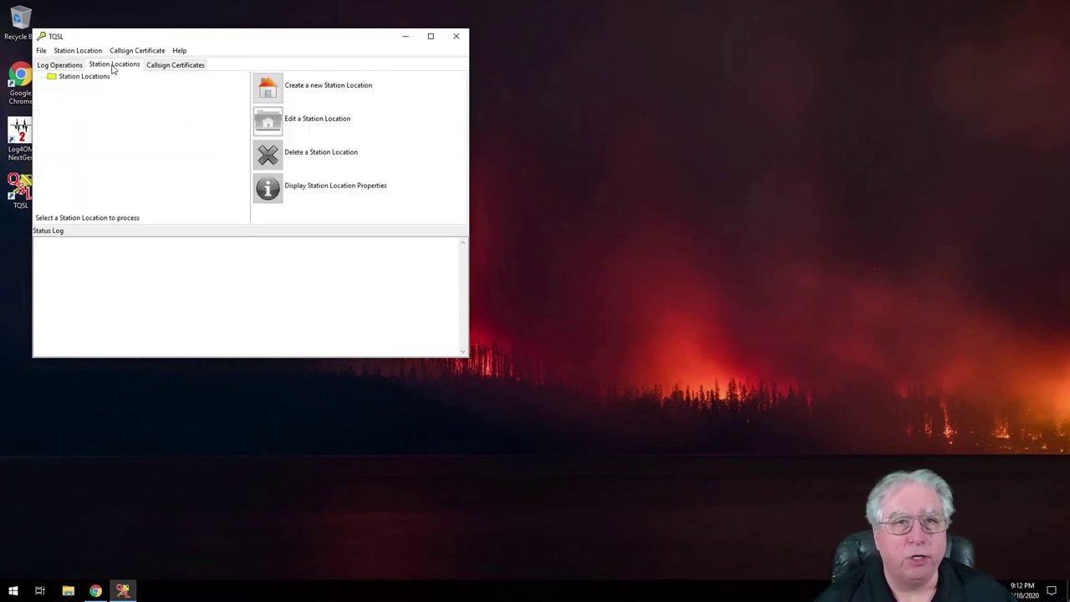
{"action": "left_click", "coordinate": [62, 76]}
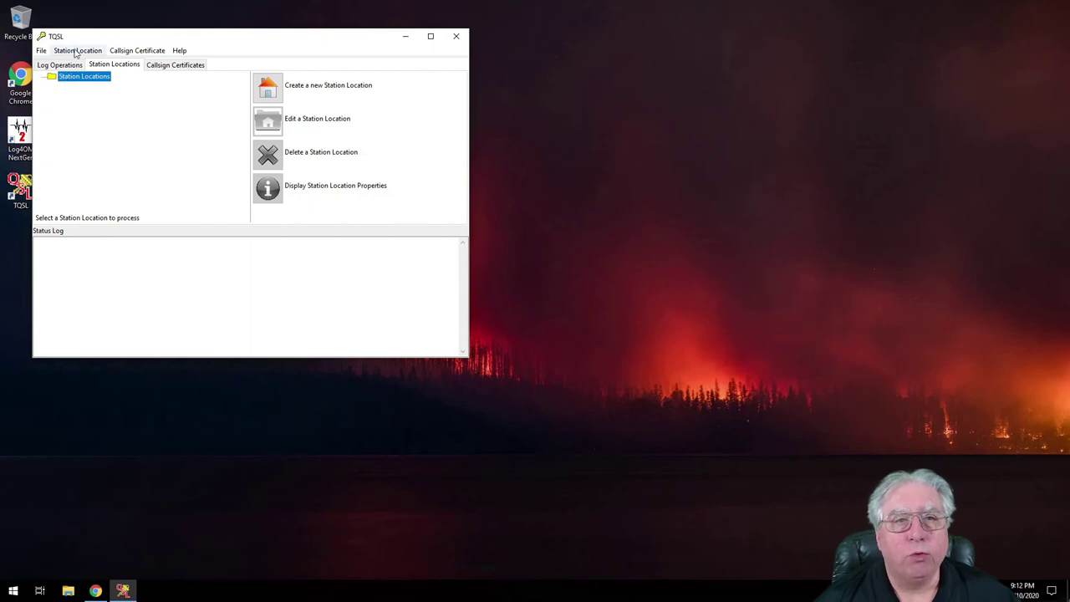
{"action": "left_click", "coordinate": [287, 99]}
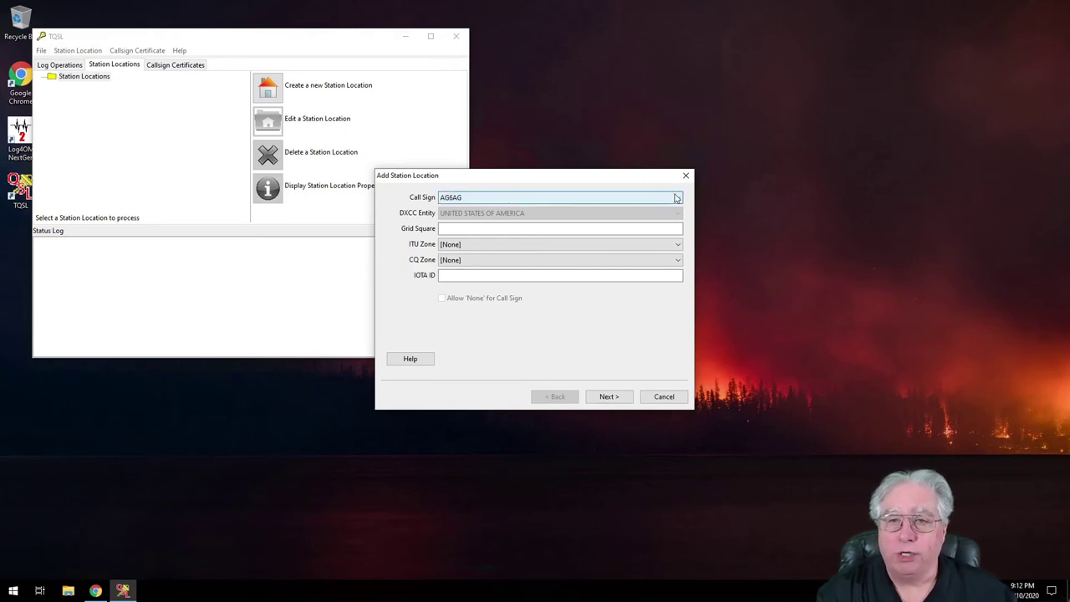
{"action": "left_click", "coordinate": [679, 201]}
{"action": "left_click", "coordinate": [501, 207]}
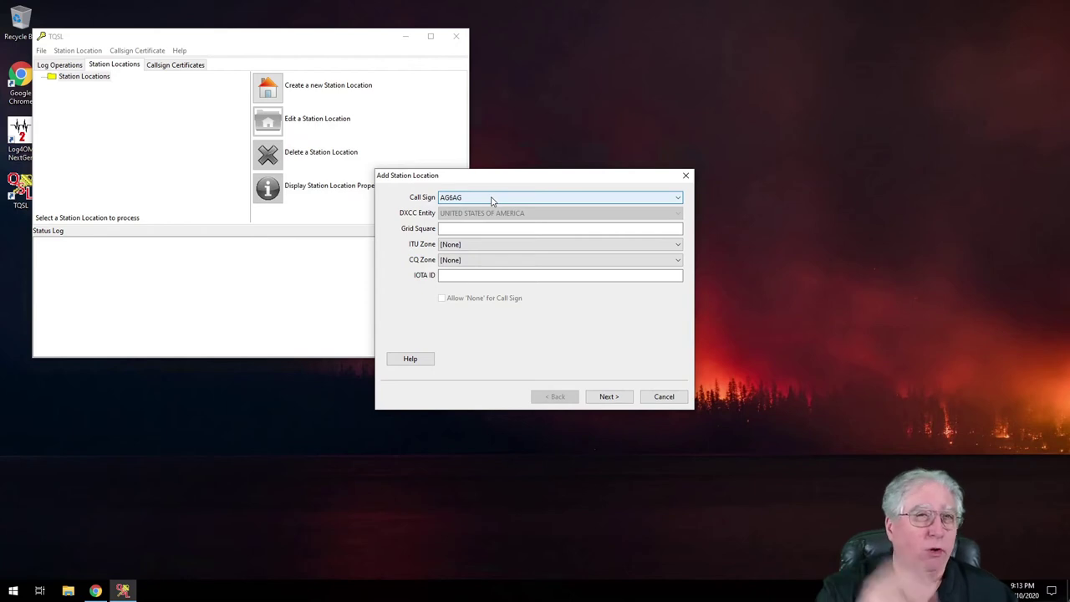
Enter grid square DM04ne, ITU zone 6 and CQ zone 3.
{"action": "key", "text": "Tab"}
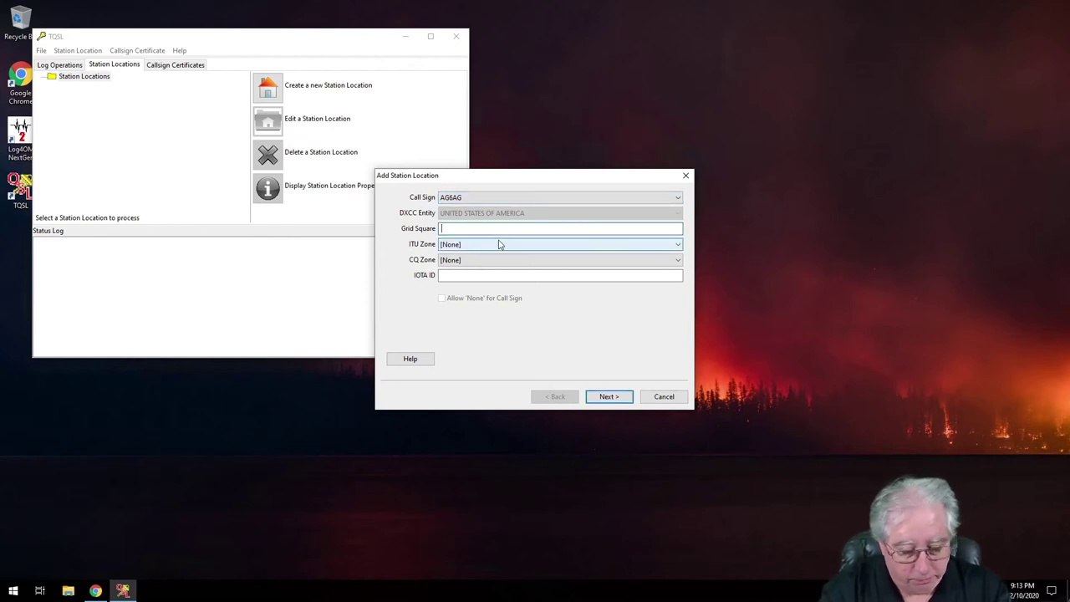
{"action": "type", "text": "DM04ne"}
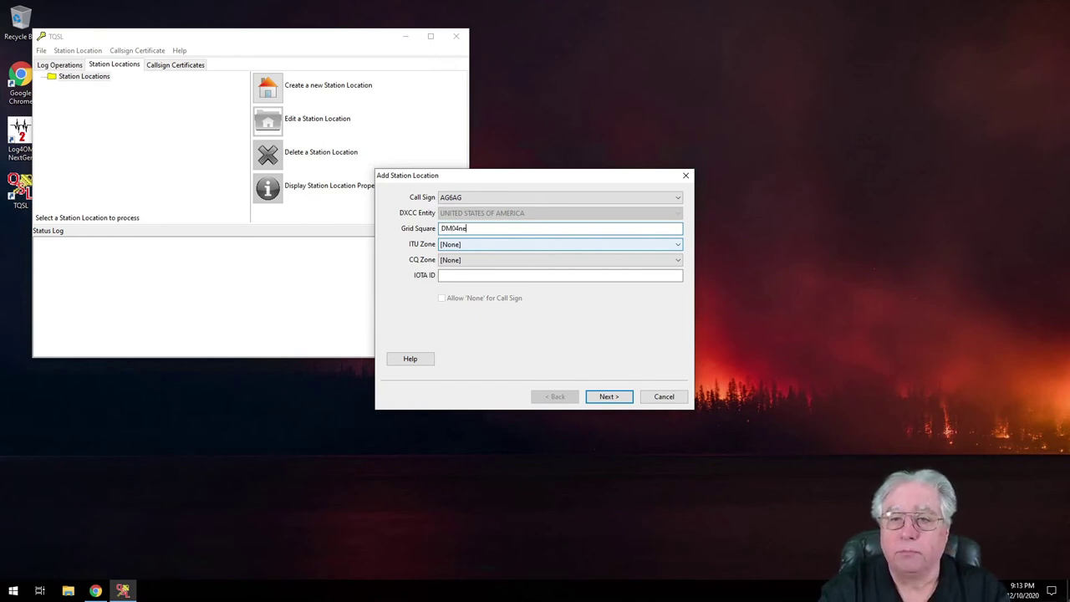
{"action": "key", "text": "Tab"}
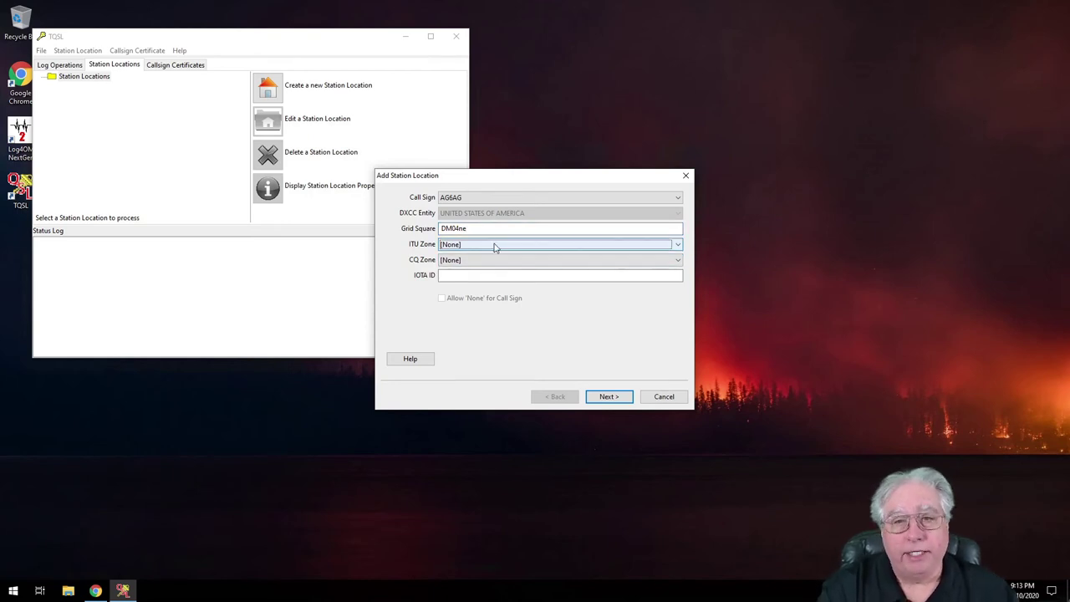
{"action": "left_click", "coordinate": [493, 248]}
{"action": "left_click", "coordinate": [449, 268]}
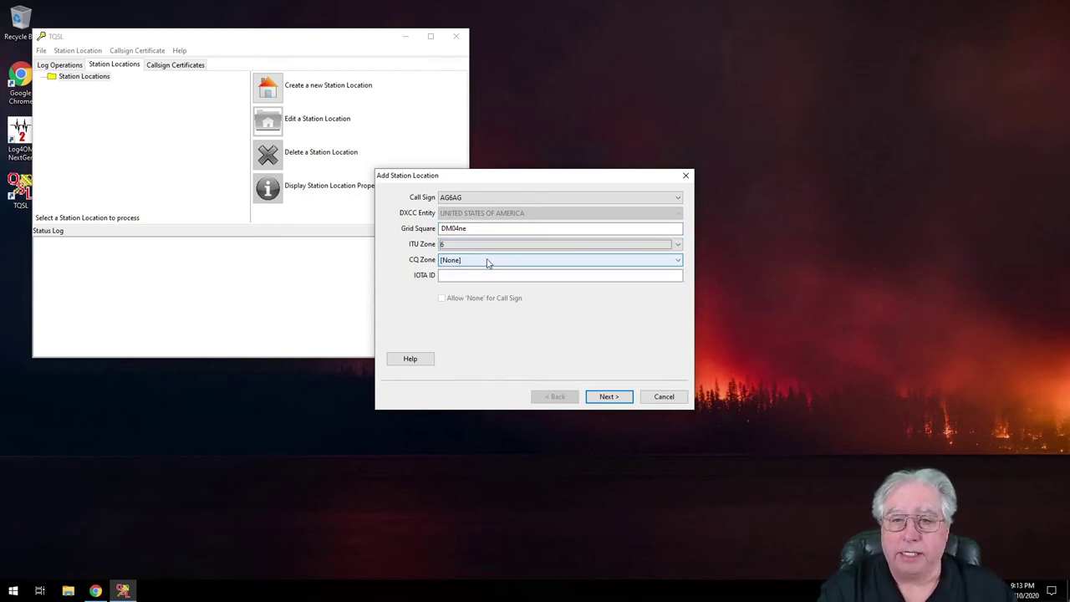
{"action": "left_click", "coordinate": [489, 262]}
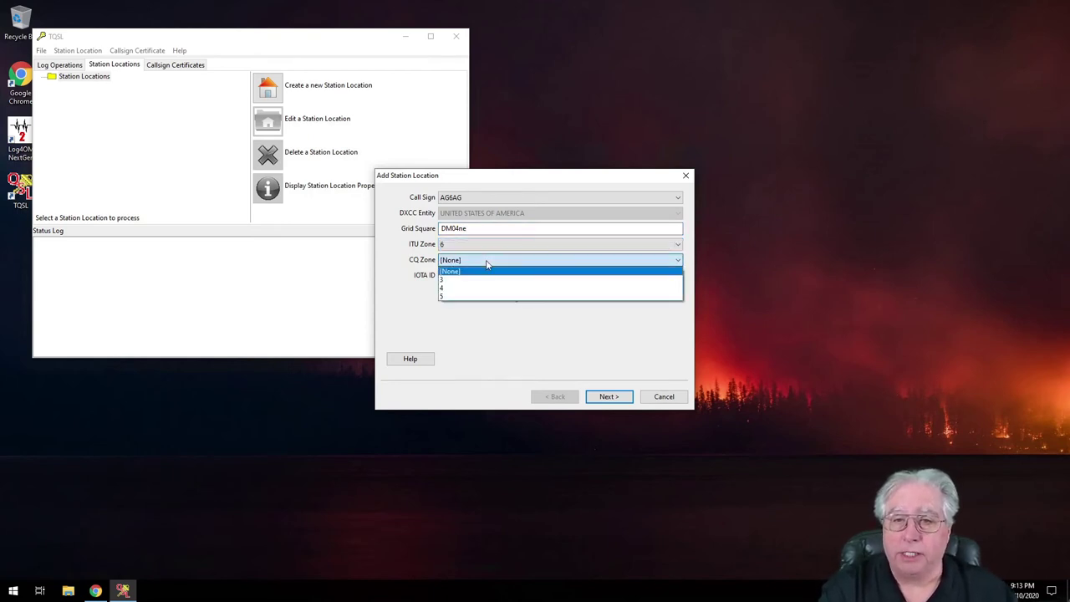
{"action": "left_click", "coordinate": [448, 283]}
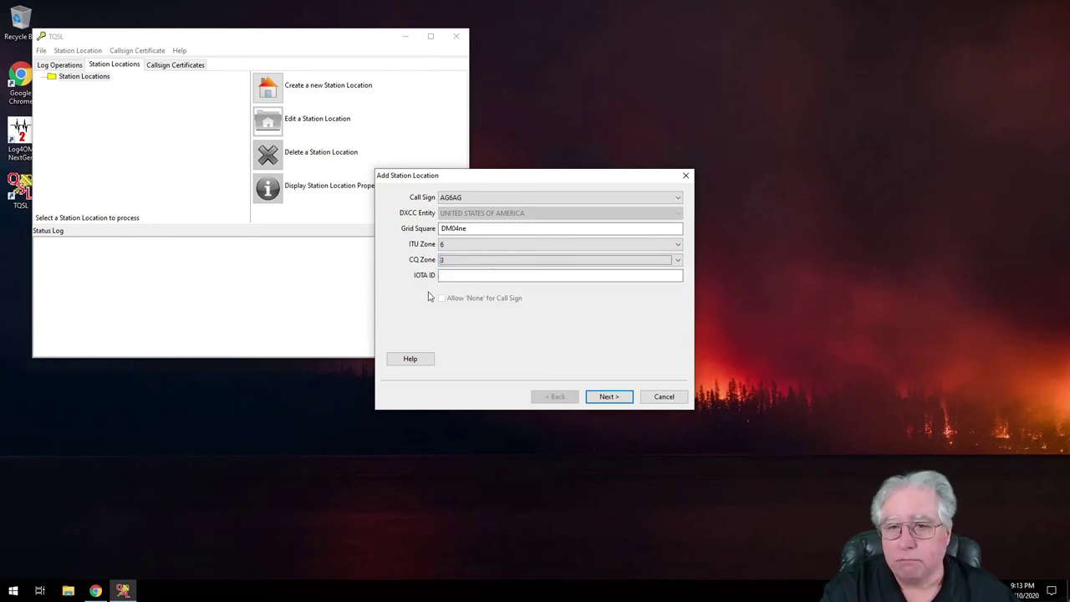
On the next page, choose California as the state and Ventura as the county.
{"action": "left_click", "coordinate": [601, 398]}
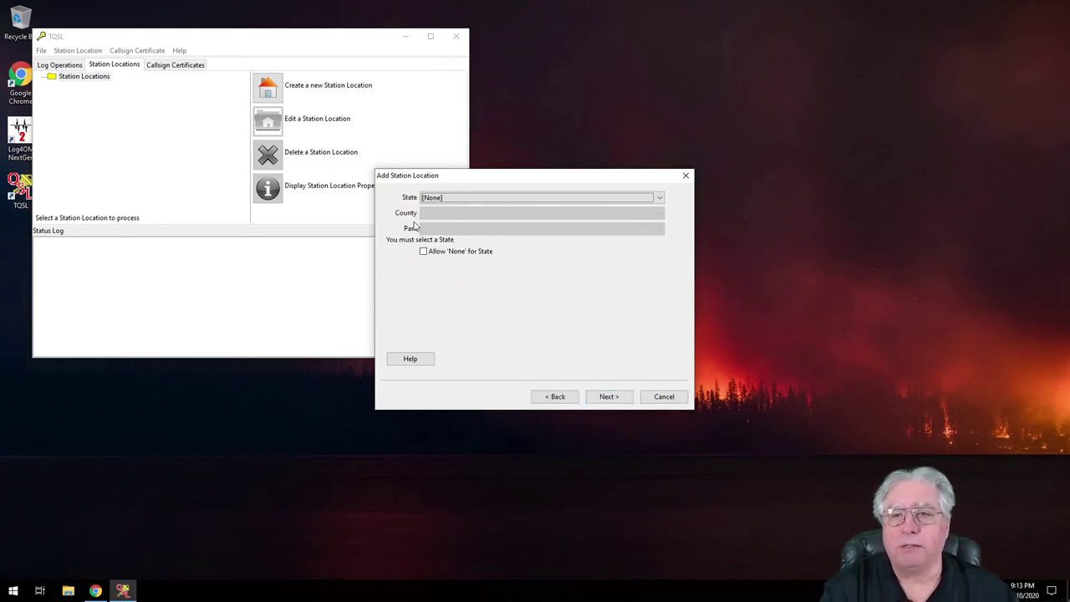
{"action": "left_click", "coordinate": [450, 199]}
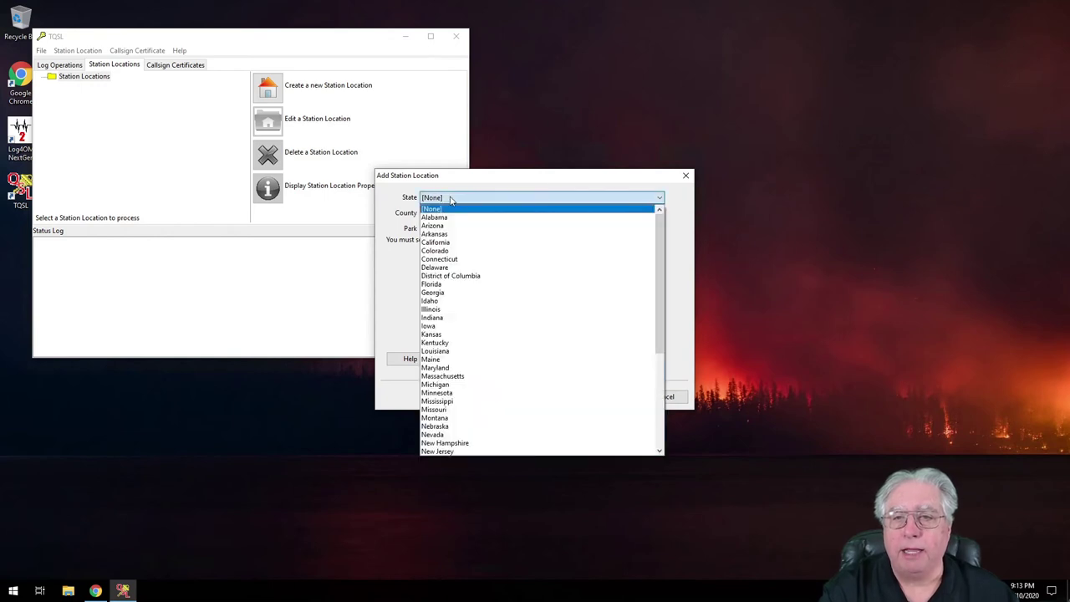
{"action": "key", "text": "c"}
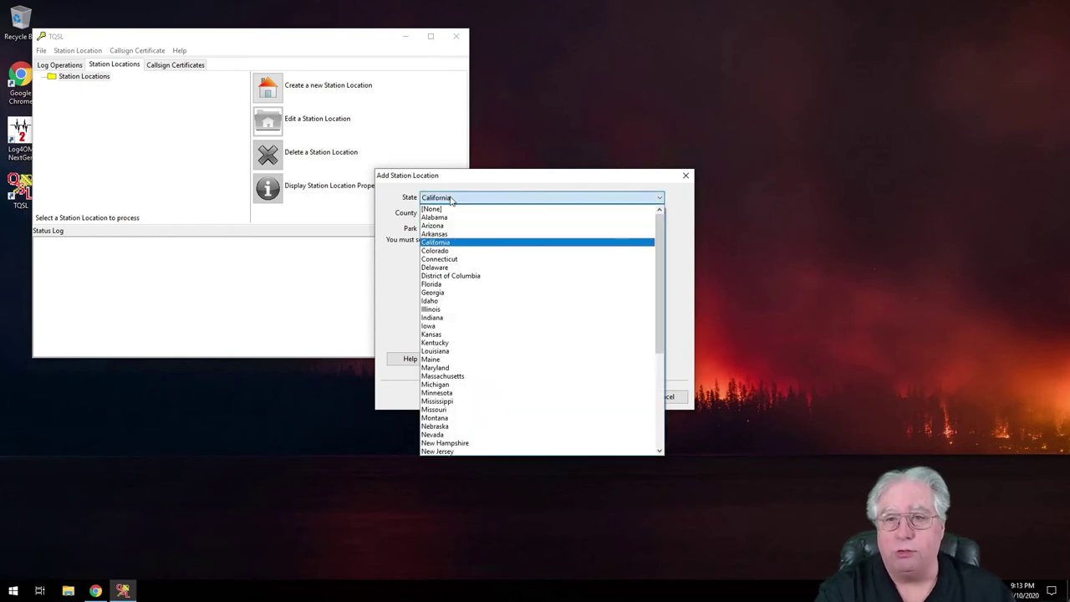
{"action": "left_click", "coordinate": [457, 243]}
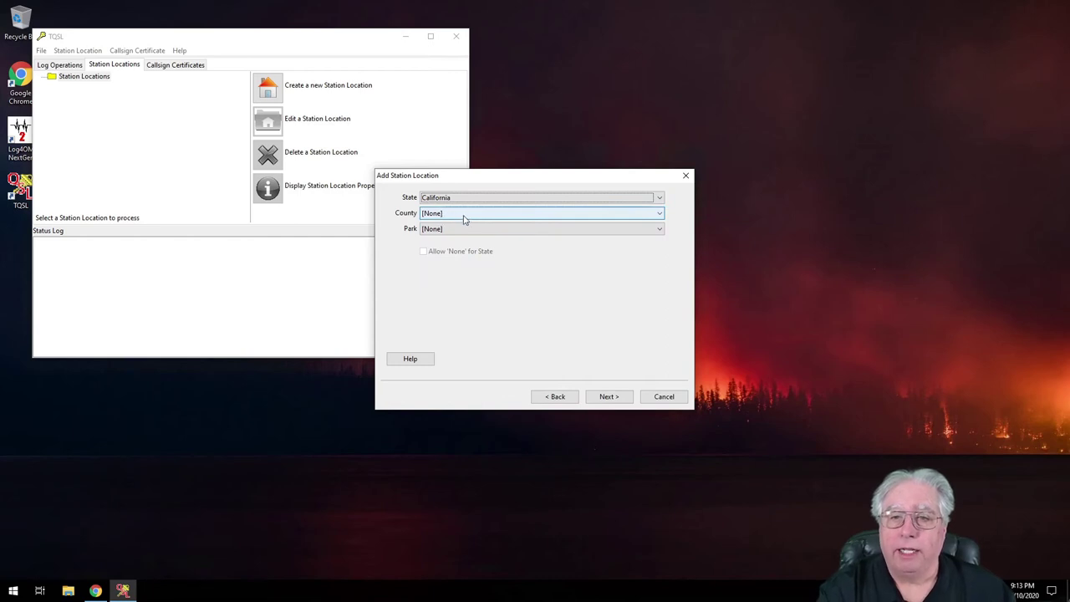
{"action": "left_click", "coordinate": [465, 215]}
{"action": "scroll", "coordinate": [526, 376], "scroll_direction": "down", "scroll_amount": 10}
{"action": "left_click", "coordinate": [429, 451]}
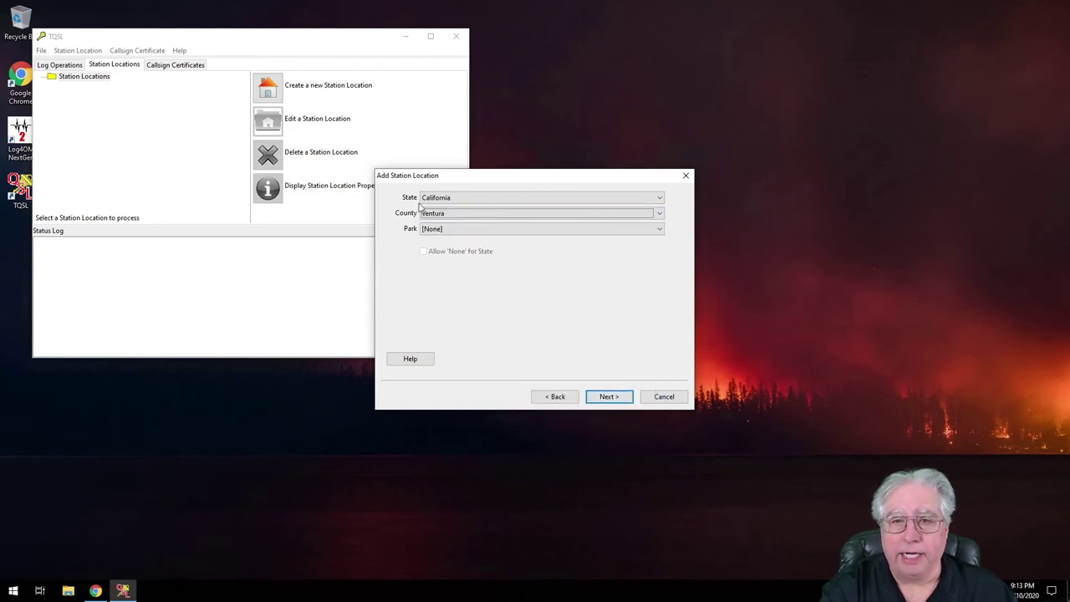
Name the station location 'Home QTH' and finish creating it.
{"action": "left_click", "coordinate": [608, 396]}
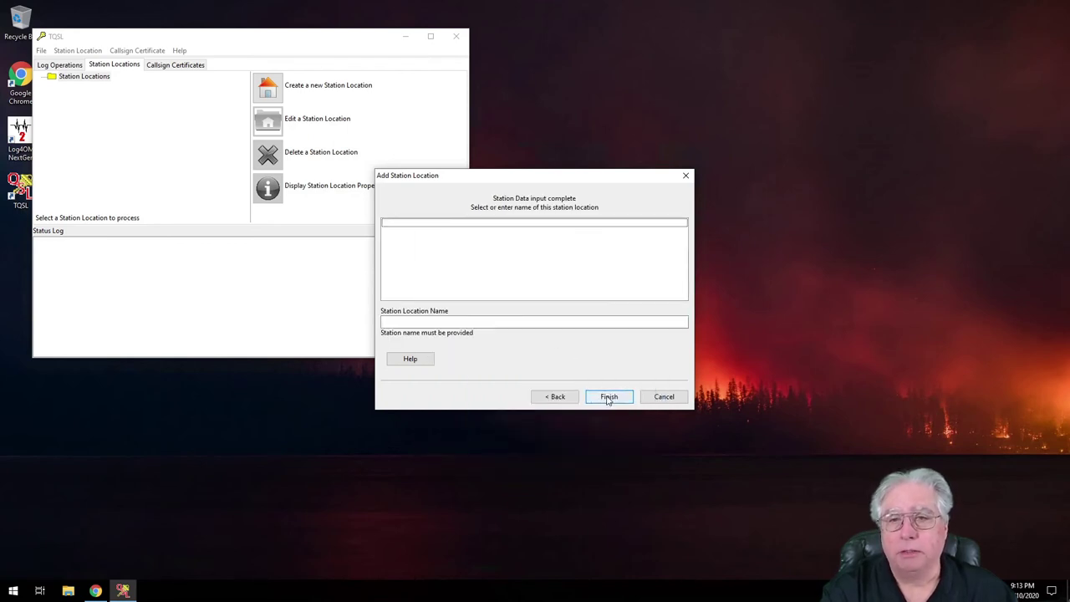
{"action": "left_click", "coordinate": [428, 321]}
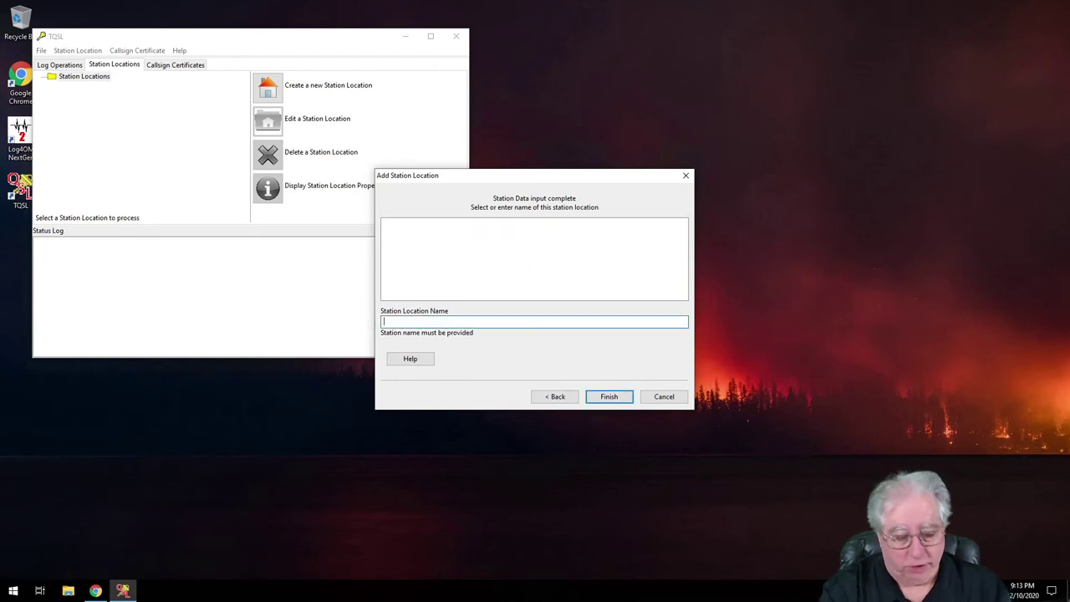
{"action": "type", "text": "Home "}
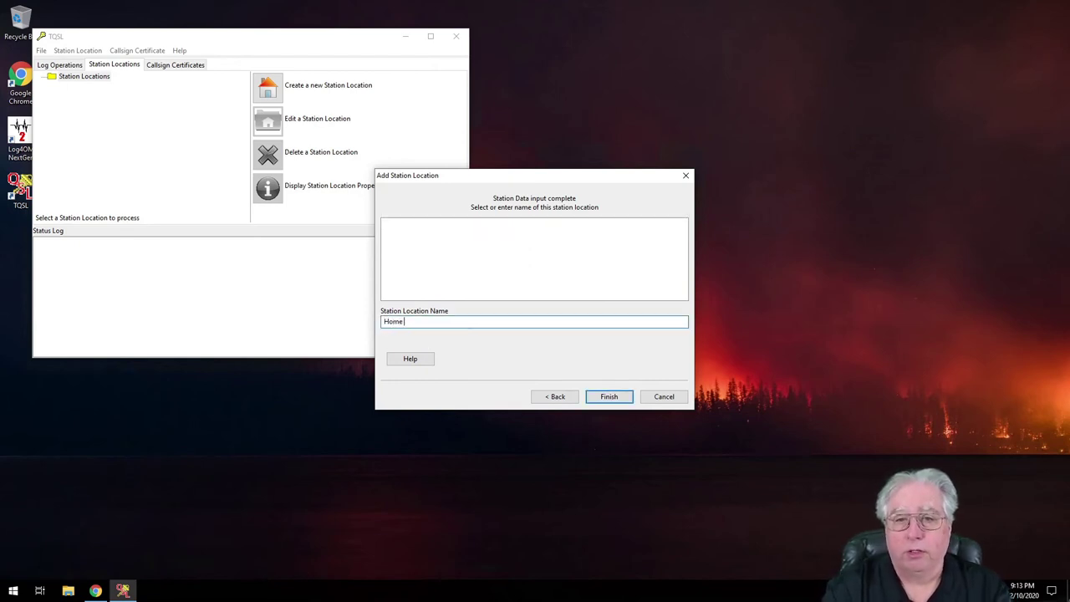
{"action": "type", "text": "QTH"}
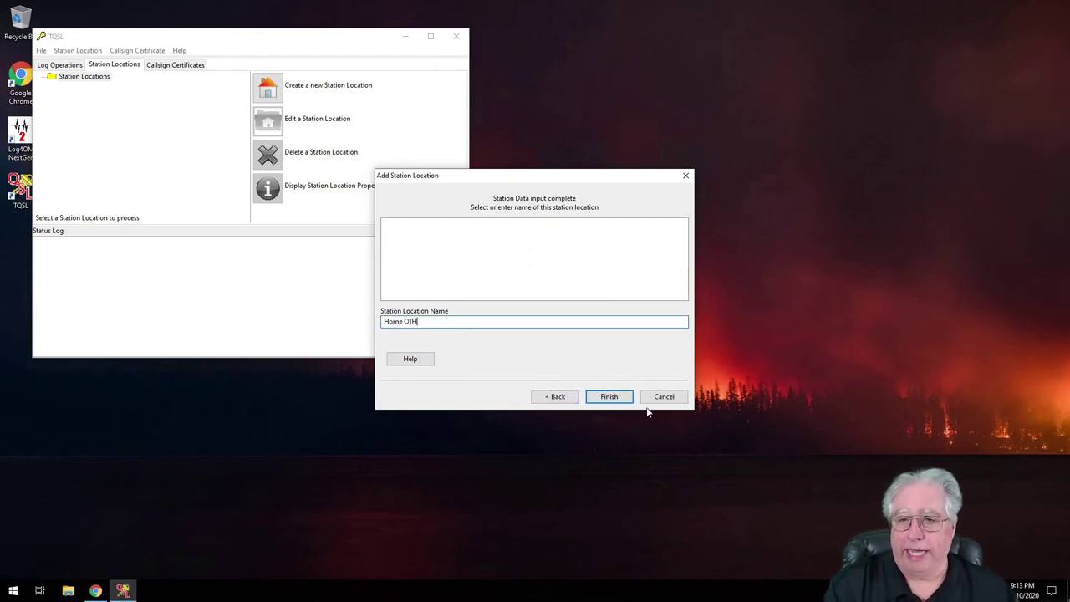
{"action": "left_click", "coordinate": [610, 397]}
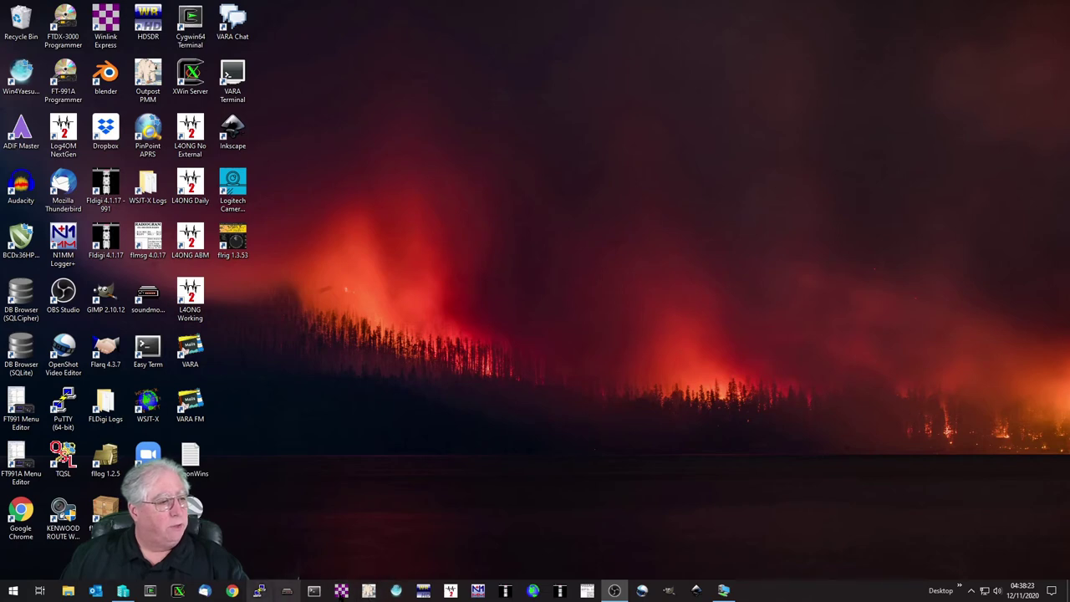
Launch Log4OM 2 from its taskbar icon.
{"action": "left_click", "coordinate": [450, 592]}
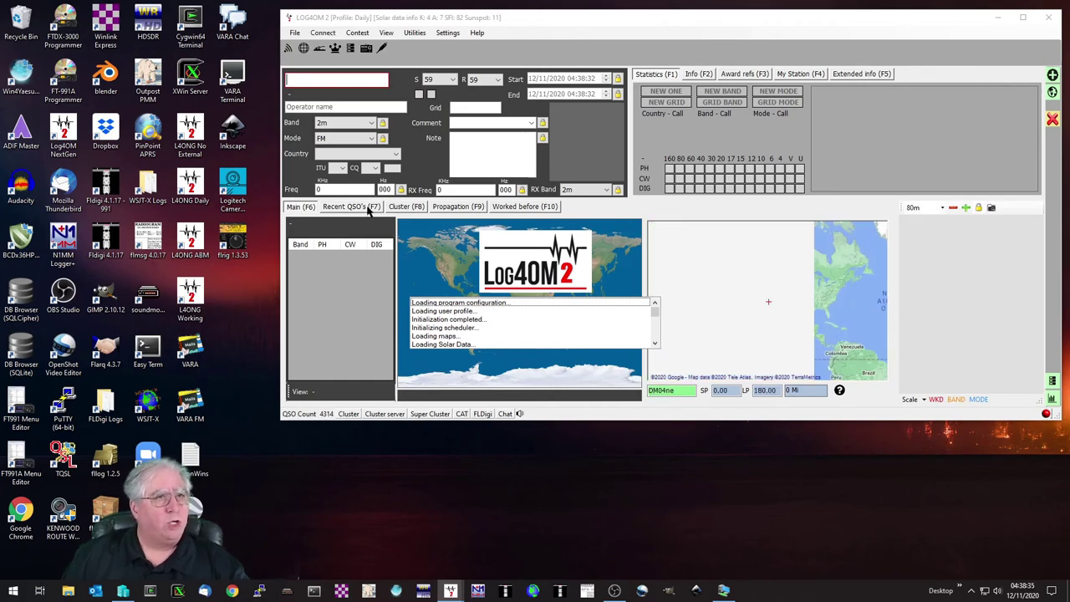
Open the QSO Manager from the Utilities menu.
{"action": "left_click", "coordinate": [294, 34]}
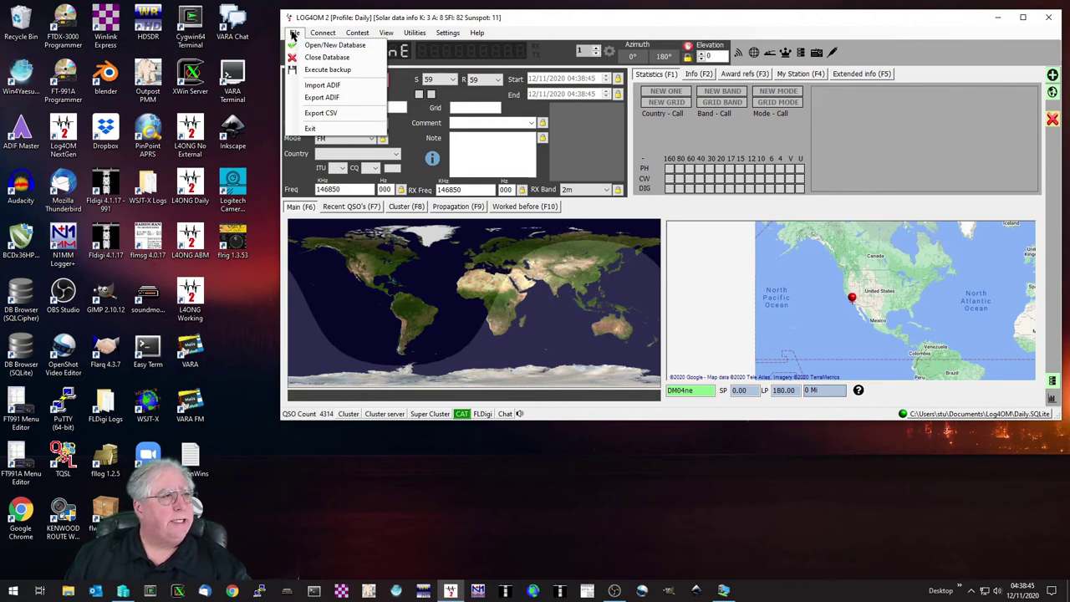
{"action": "left_click", "coordinate": [294, 33]}
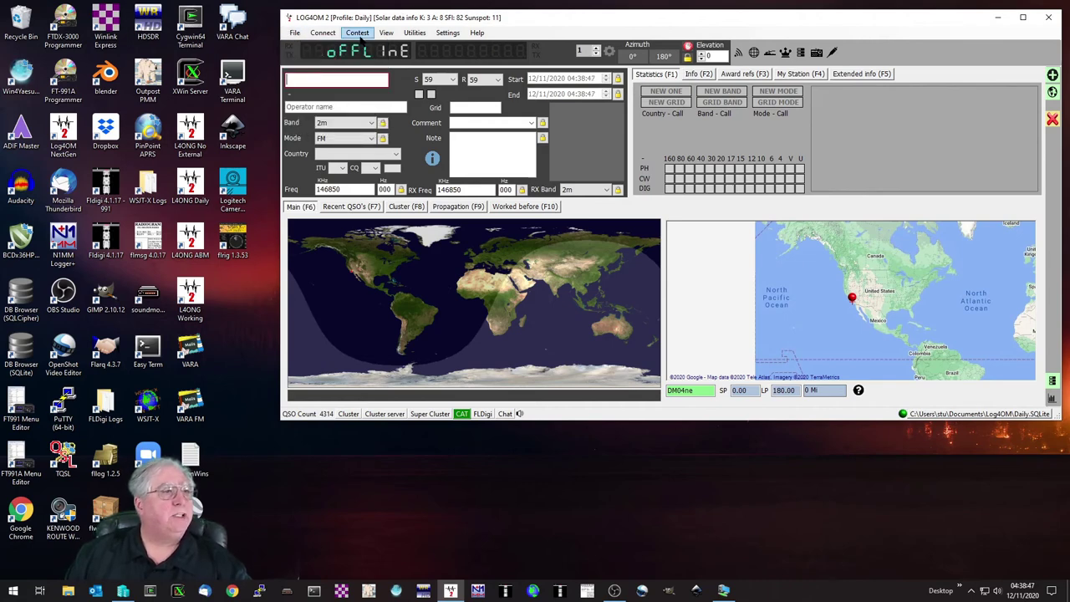
{"action": "left_click", "coordinate": [415, 33]}
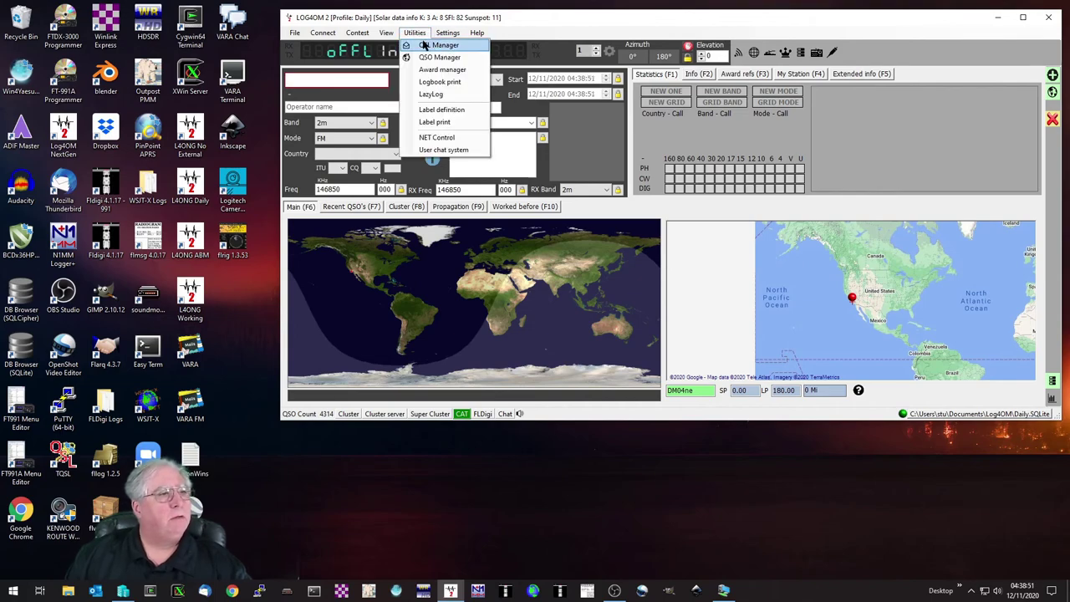
{"action": "left_click", "coordinate": [438, 57]}
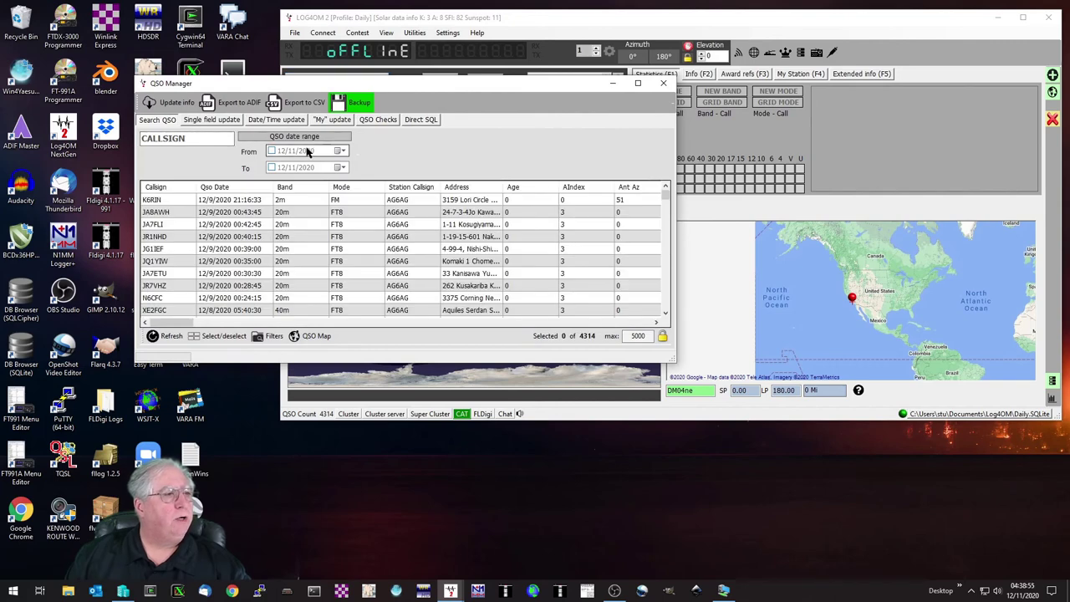
Enable the start-date filter and set it to 1/1/2020.
{"action": "left_click", "coordinate": [271, 150]}
{"action": "left_click", "coordinate": [341, 150]}
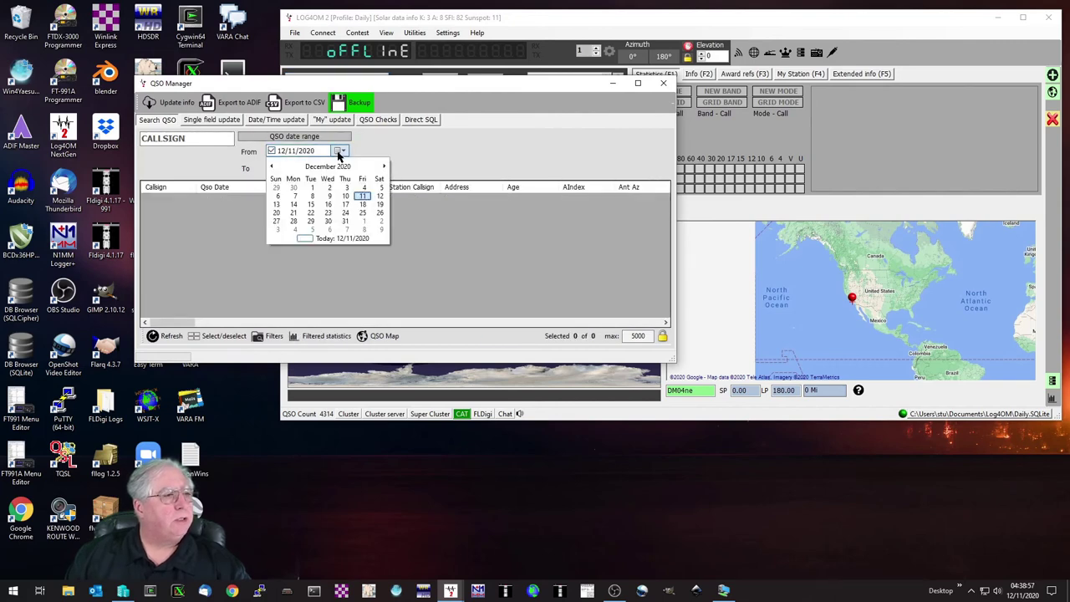
{"action": "left_click", "coordinate": [272, 166]}
{"action": "left_click", "coordinate": [271, 166]}
{"action": "left_click", "coordinate": [272, 166]}
{"action": "left_click", "coordinate": [272, 166]}
{"action": "left_click", "coordinate": [271, 167]}
{"action": "left_click", "coordinate": [272, 166]}
{"action": "left_click", "coordinate": [272, 166]}
{"action": "left_click", "coordinate": [272, 166]}
{"action": "left_click", "coordinate": [272, 166]}
{"action": "left_click", "coordinate": [271, 166]}
{"action": "left_click", "coordinate": [272, 166]}
{"action": "left_click", "coordinate": [272, 167]}
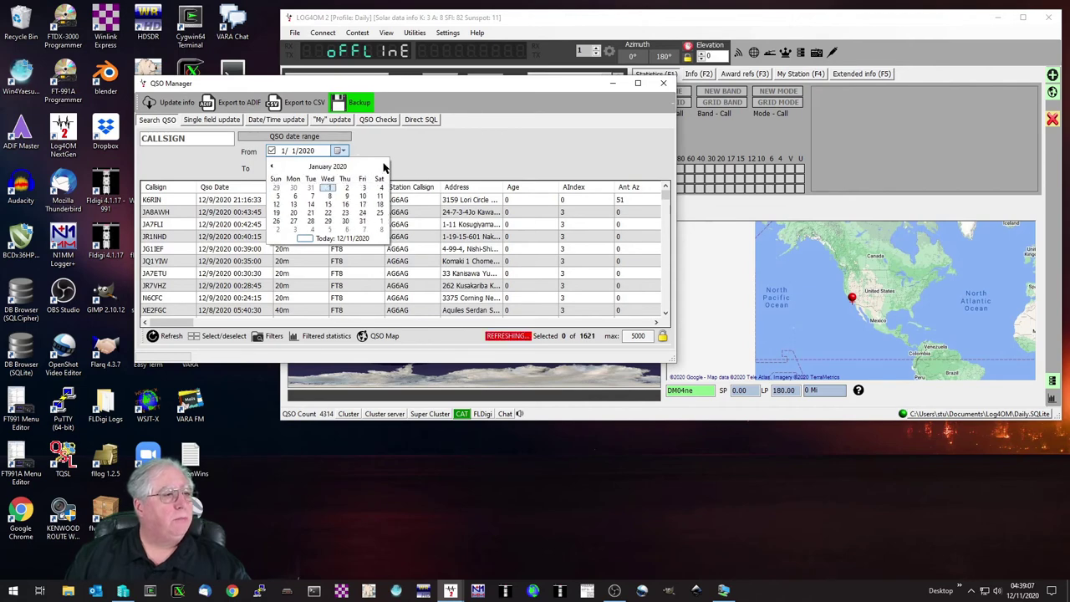
{"action": "left_click", "coordinate": [384, 166]}
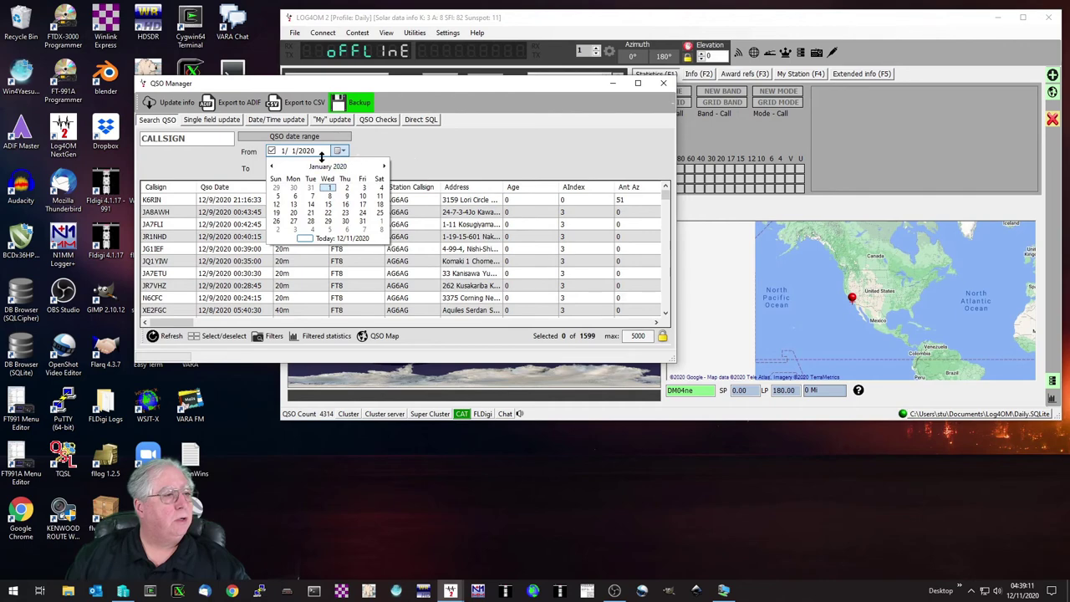
{"action": "left_click", "coordinate": [322, 151]}
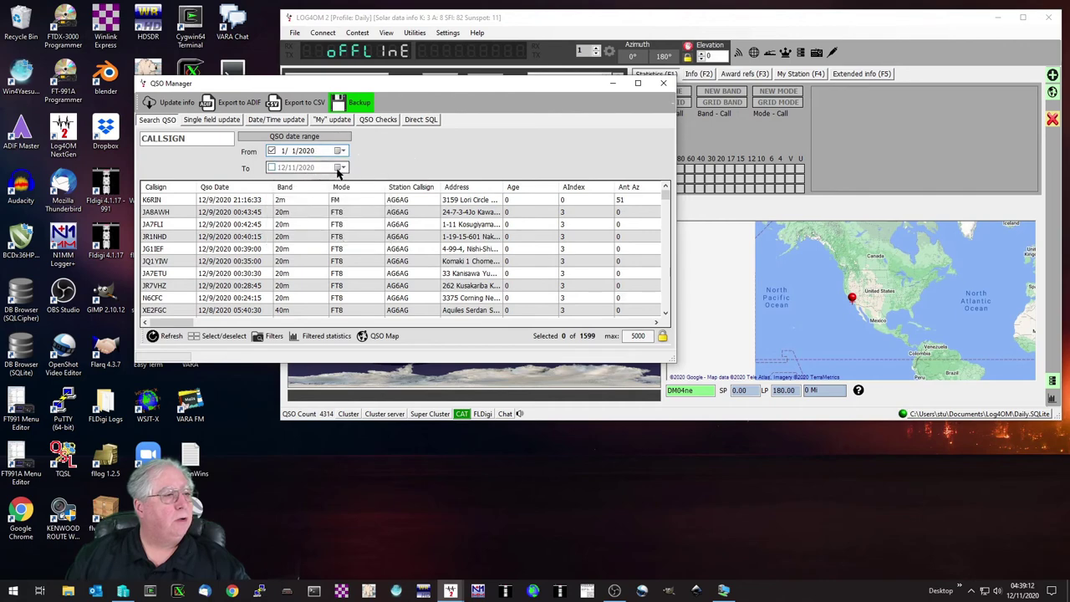
Enable the 12/11/2020 end date and select all 1599 listed QSOs.
{"action": "left_click", "coordinate": [272, 168]}
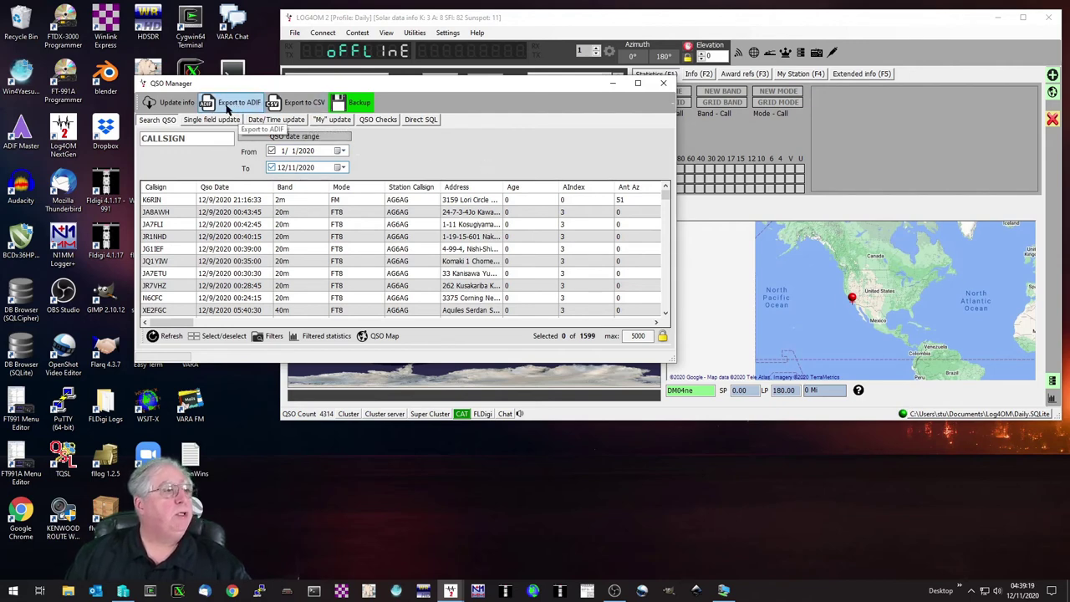
{"action": "left_click", "coordinate": [227, 106]}
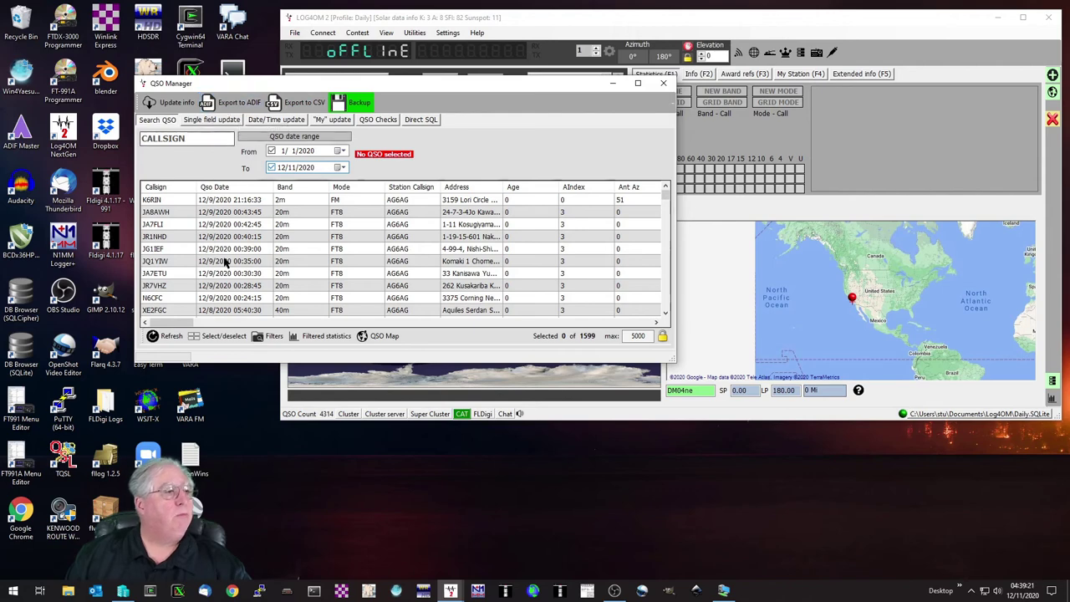
{"action": "left_click", "coordinate": [214, 339]}
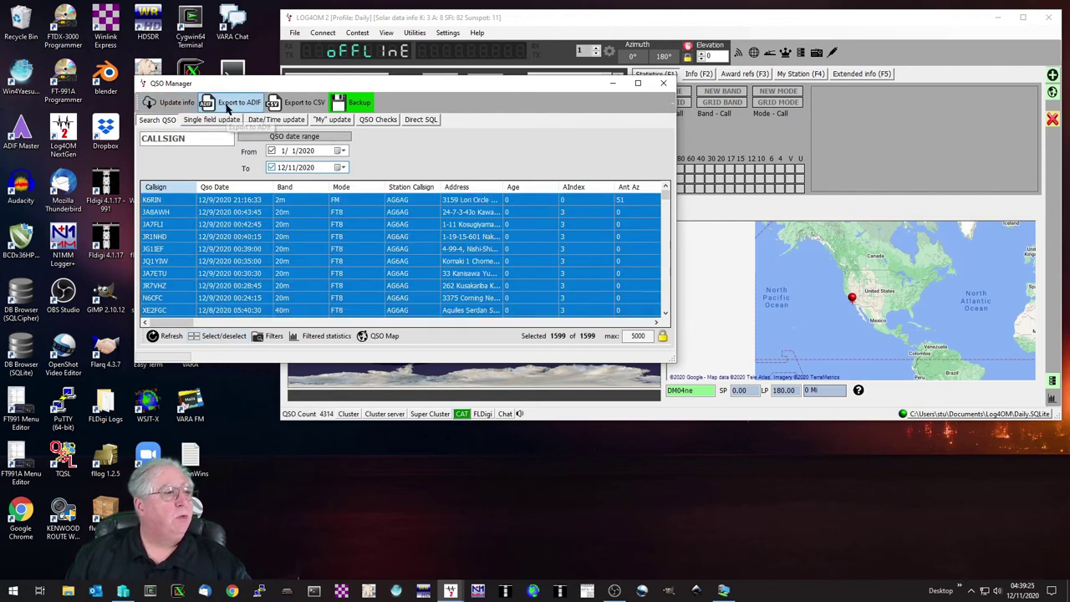
Export the selected QSOs to LoTW-Test-Export.adi in the ADIF-Files folder.
{"action": "left_click", "coordinate": [226, 102]}
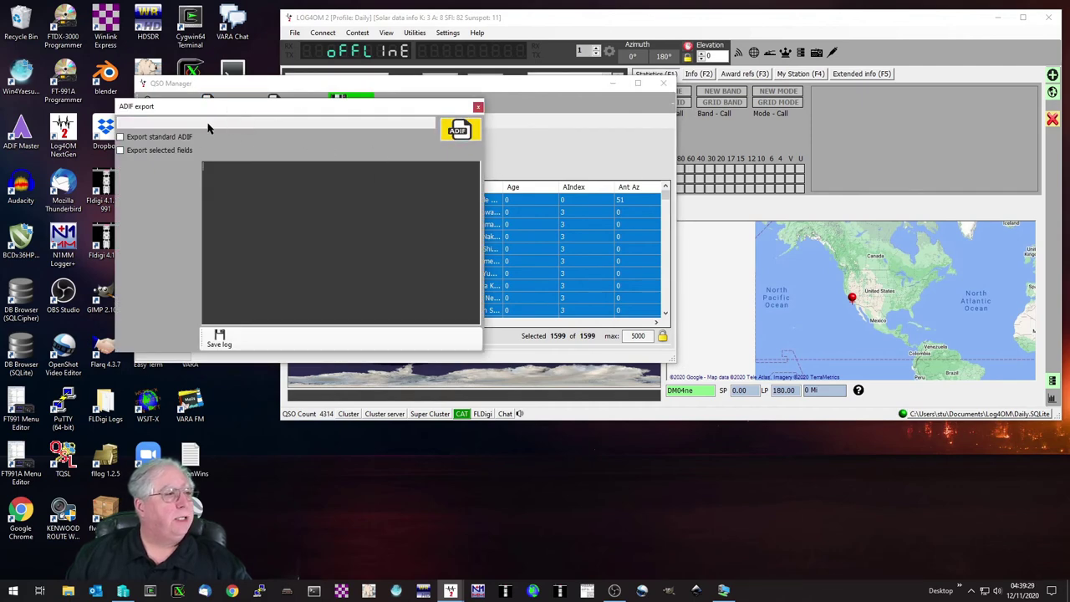
{"action": "left_click", "coordinate": [458, 132]}
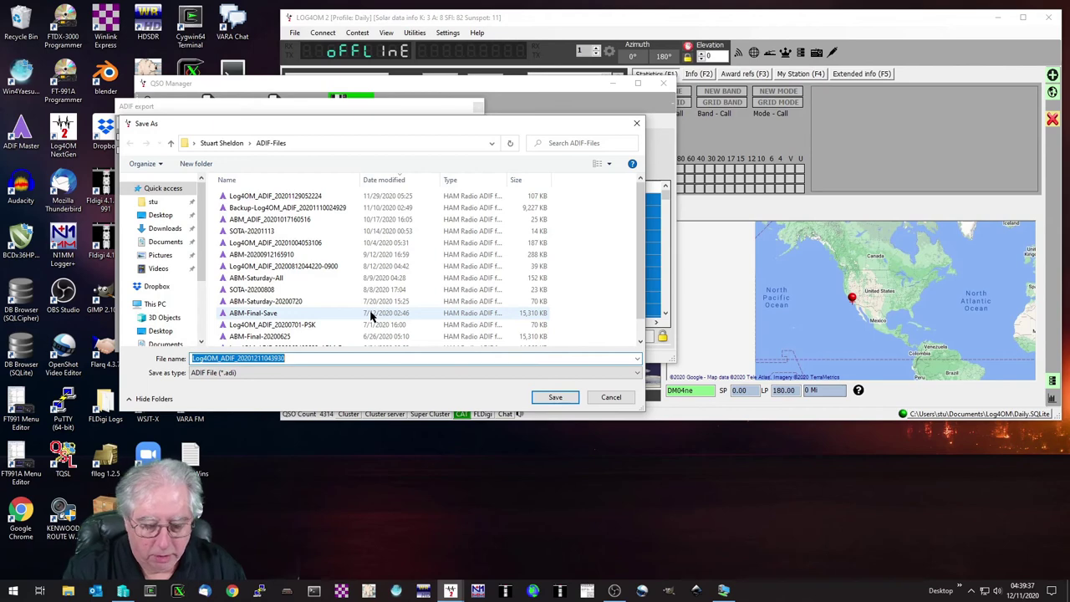
{"action": "type", "text": "LoTW"}
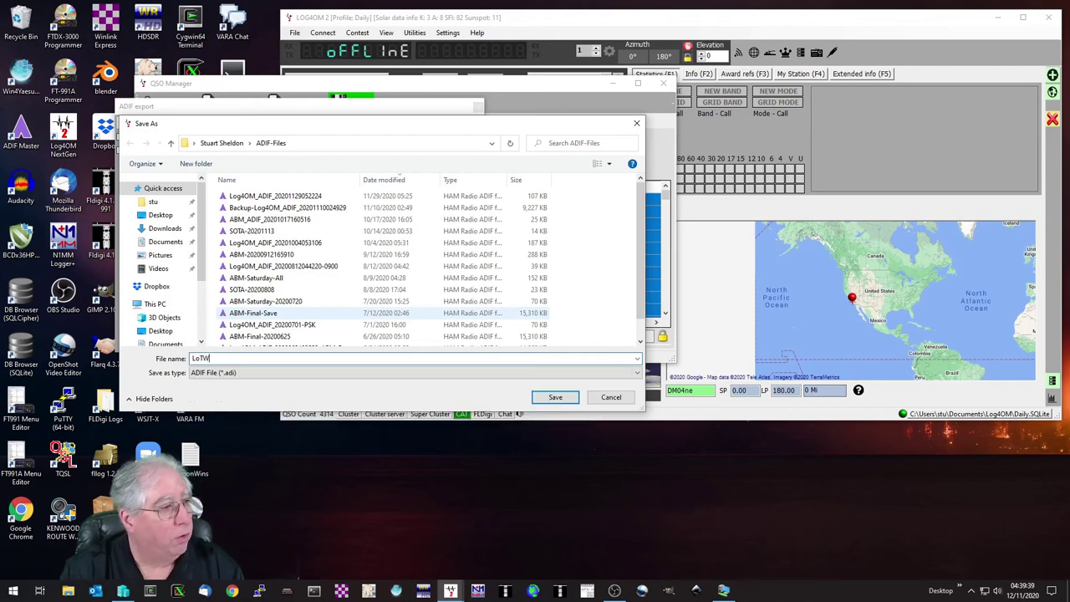
{"action": "type", "text": "-Test-Export"}
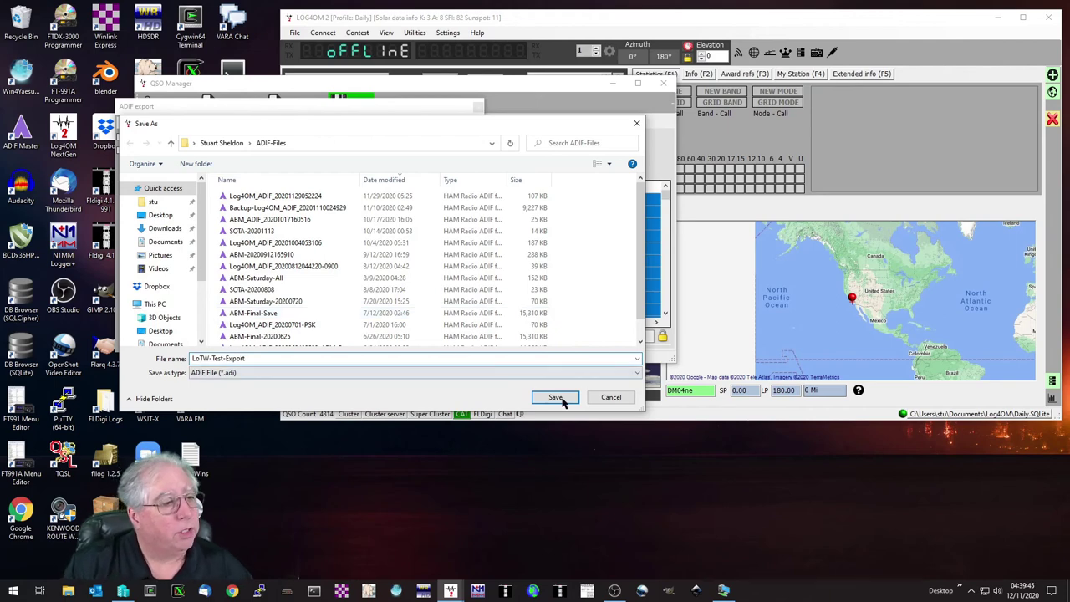
{"action": "left_click", "coordinate": [559, 398]}
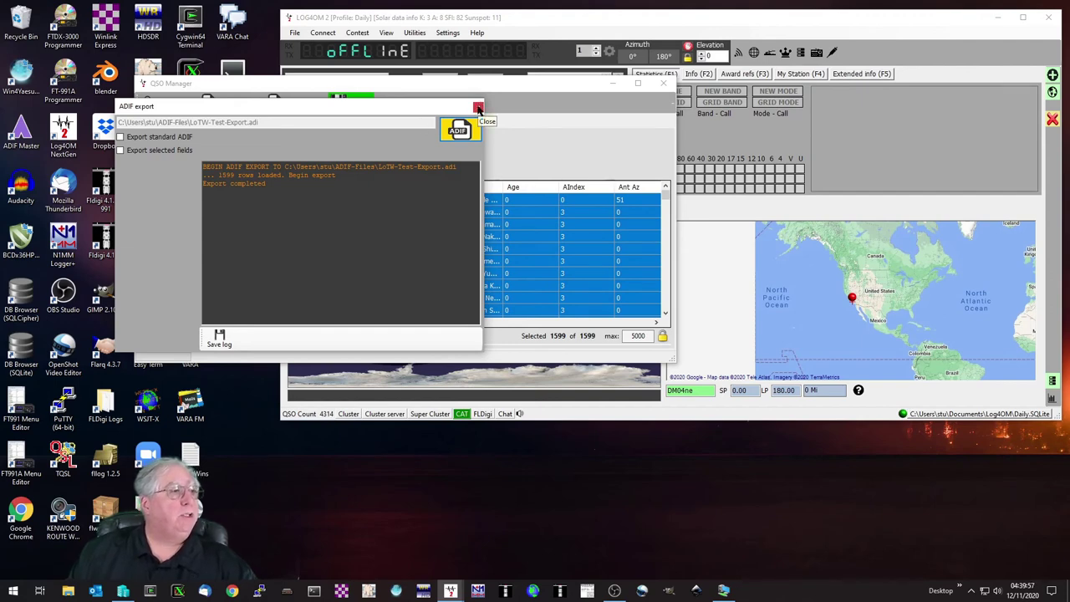
Close the ADIF export and QSO Manager, then confirm shutting down Log4OM.
{"action": "left_click", "coordinate": [478, 109]}
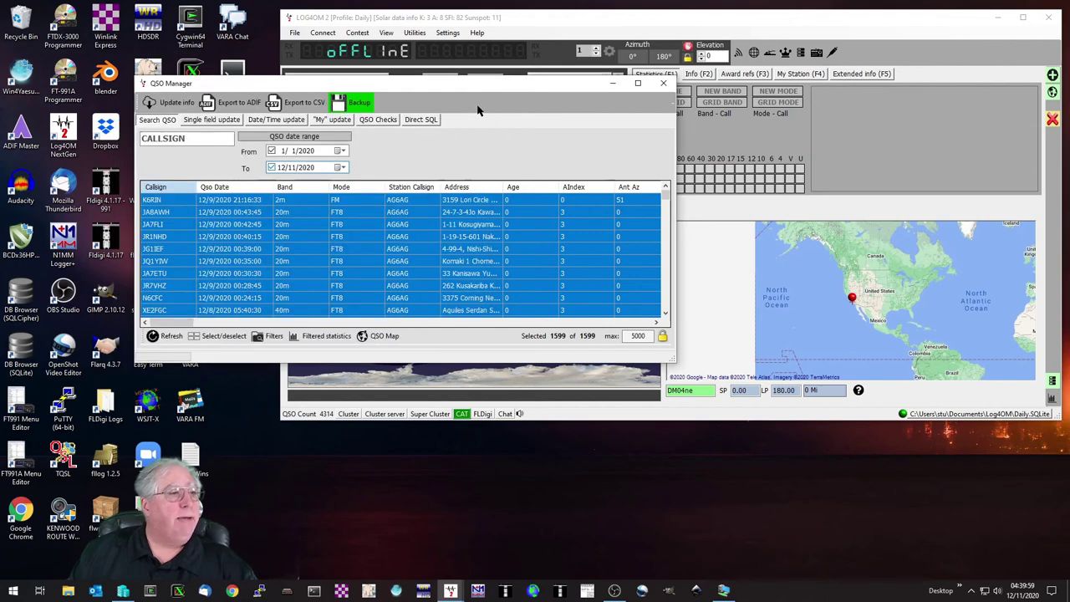
{"action": "left_click", "coordinate": [663, 85]}
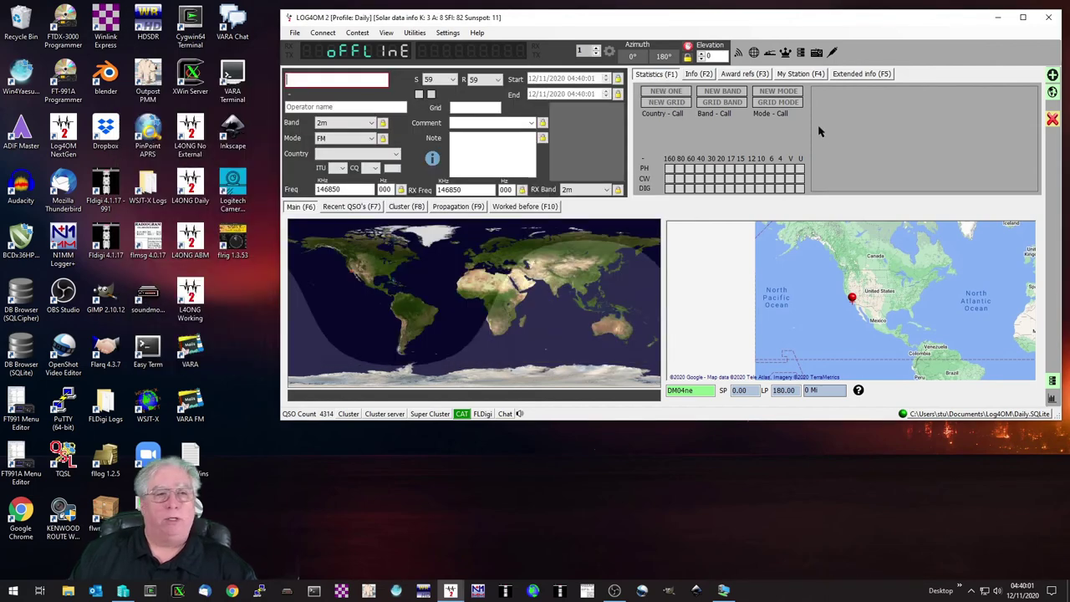
{"action": "left_click", "coordinate": [1048, 16]}
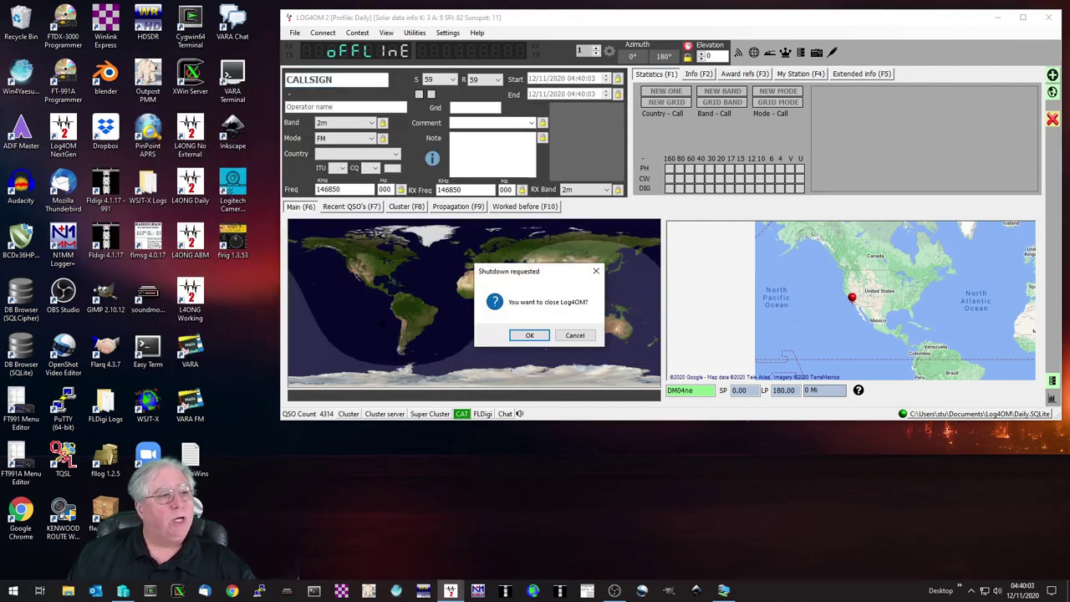
{"action": "left_click", "coordinate": [530, 335]}
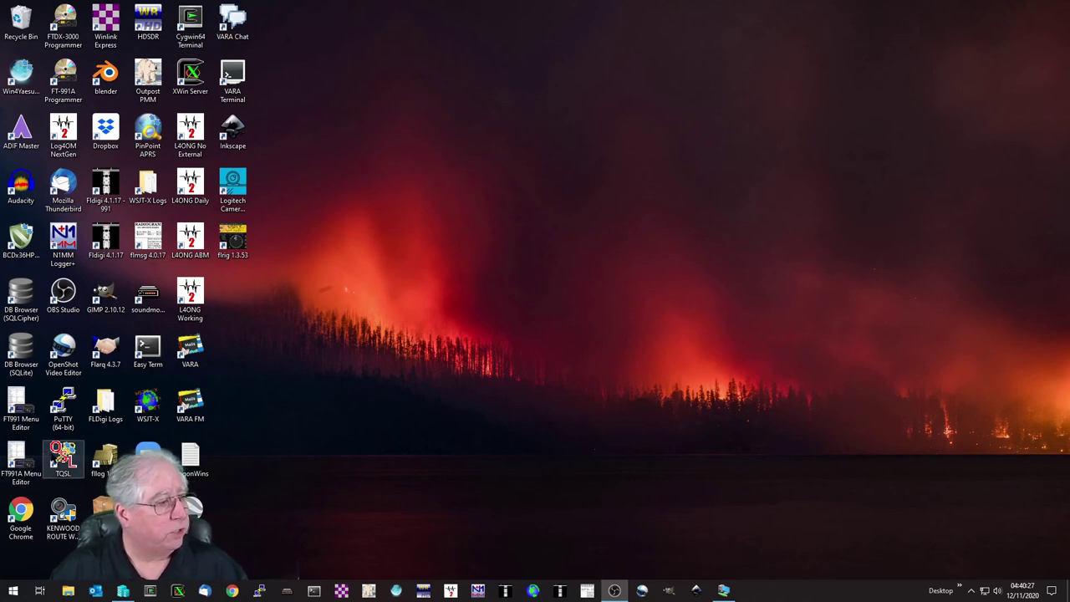
Launch TQSL from its desktop shortcut and close the duplicate TQSL window.
{"action": "left_click", "coordinate": [63, 458]}
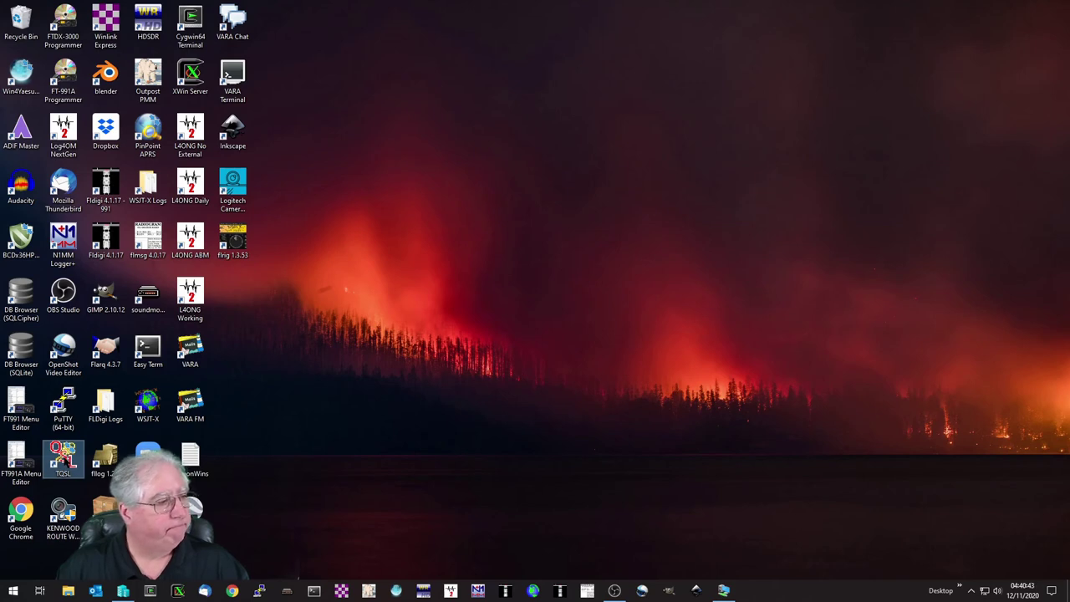
{"action": "double_click", "coordinate": [63, 458]}
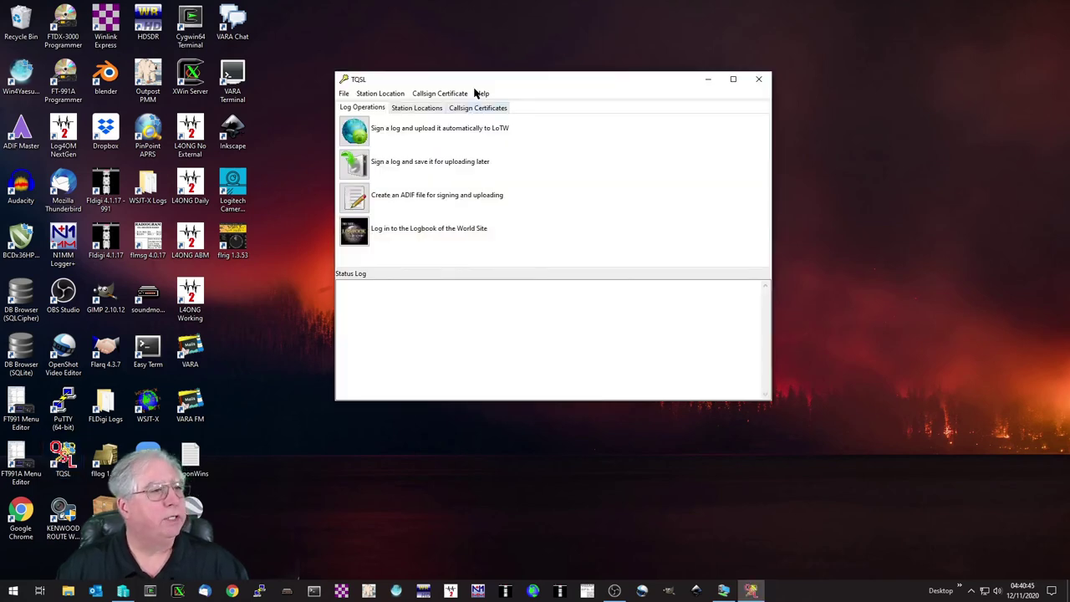
{"action": "left_click_drag", "start_coordinate": [476, 80], "coordinate": [586, 64]}
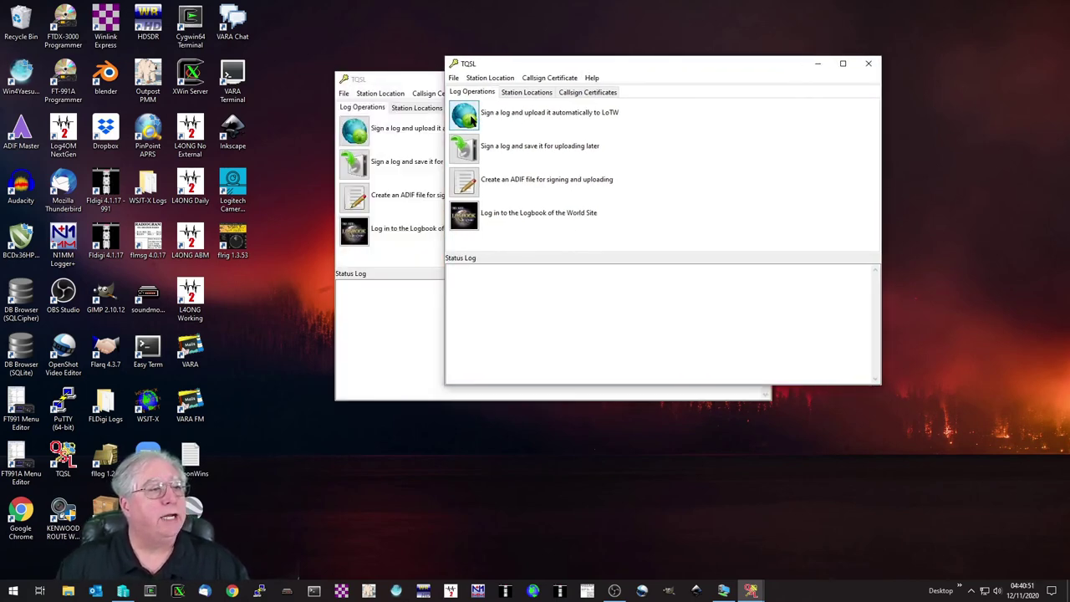
{"action": "left_click", "coordinate": [387, 83]}
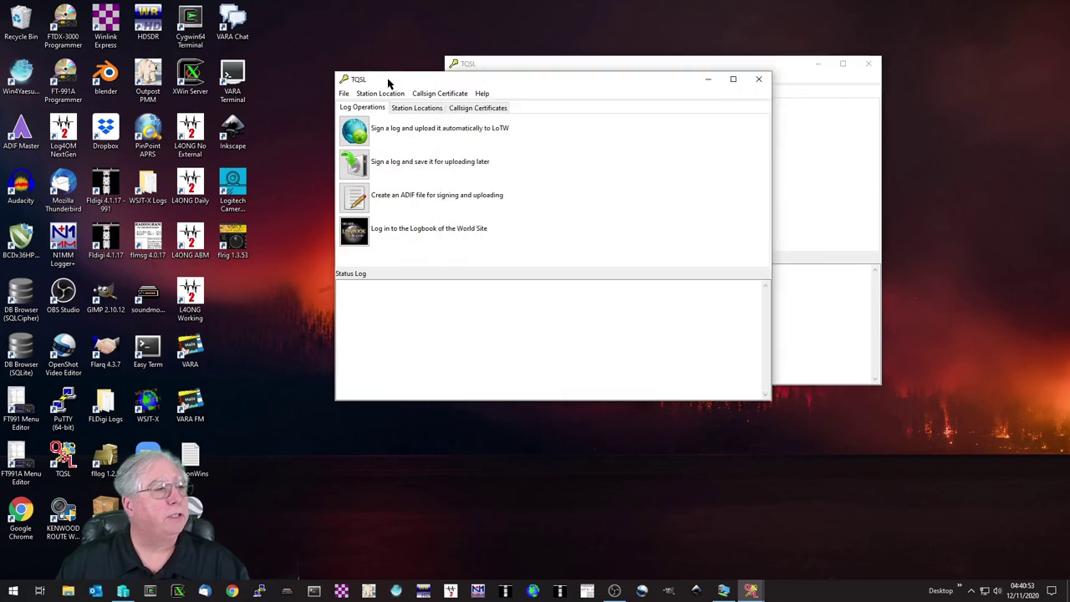
{"action": "left_click", "coordinate": [757, 79]}
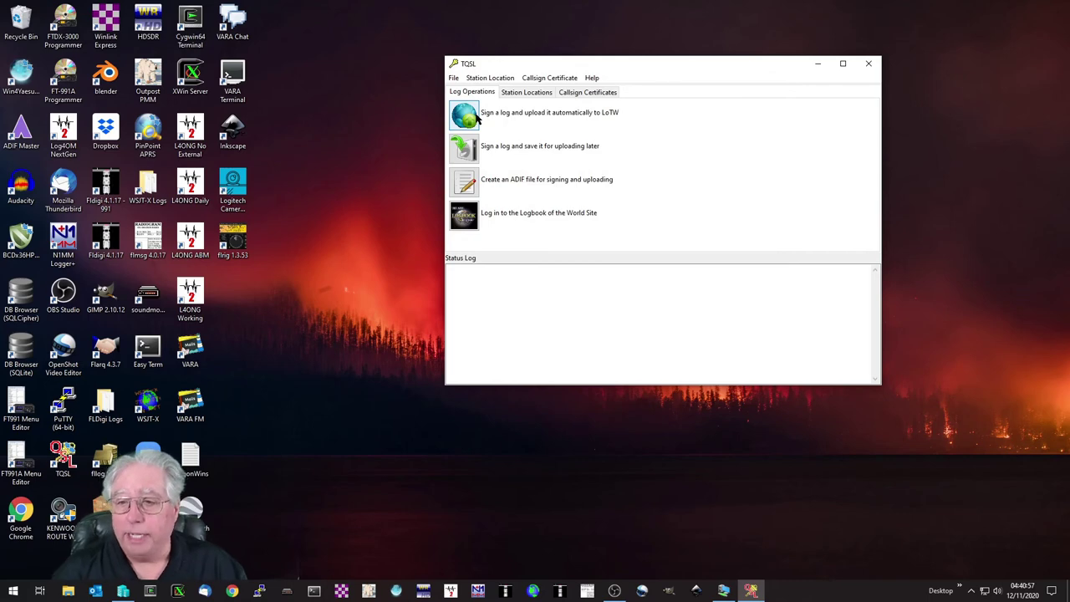
Sign LoTW-Test-Export for automatic LoTW upload with the Home QTH location and no date restriction.
{"action": "left_click", "coordinate": [473, 117]}
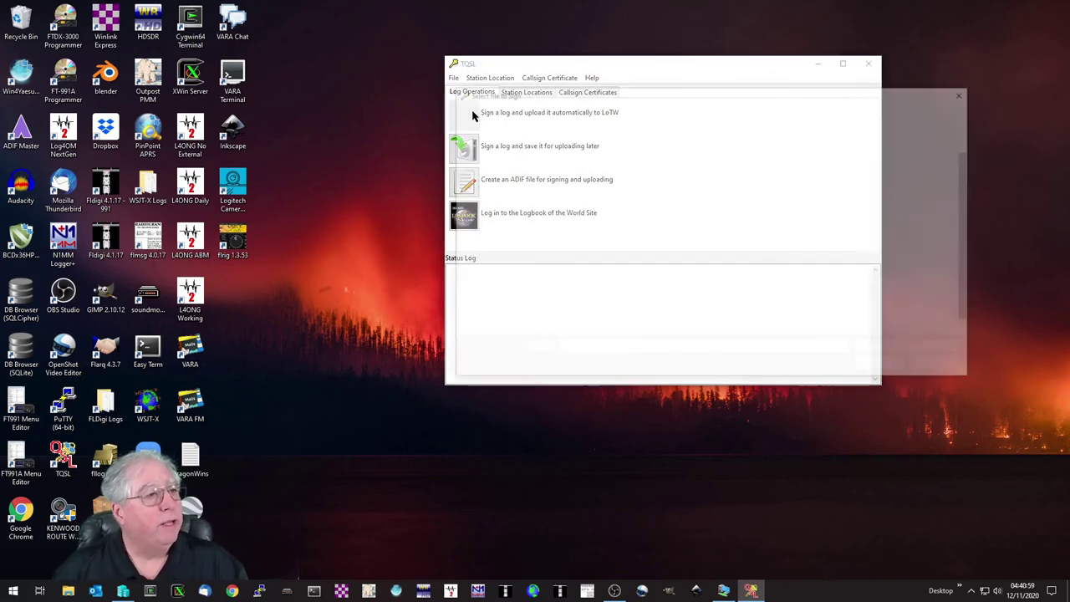
{"action": "left_click", "coordinate": [562, 167]}
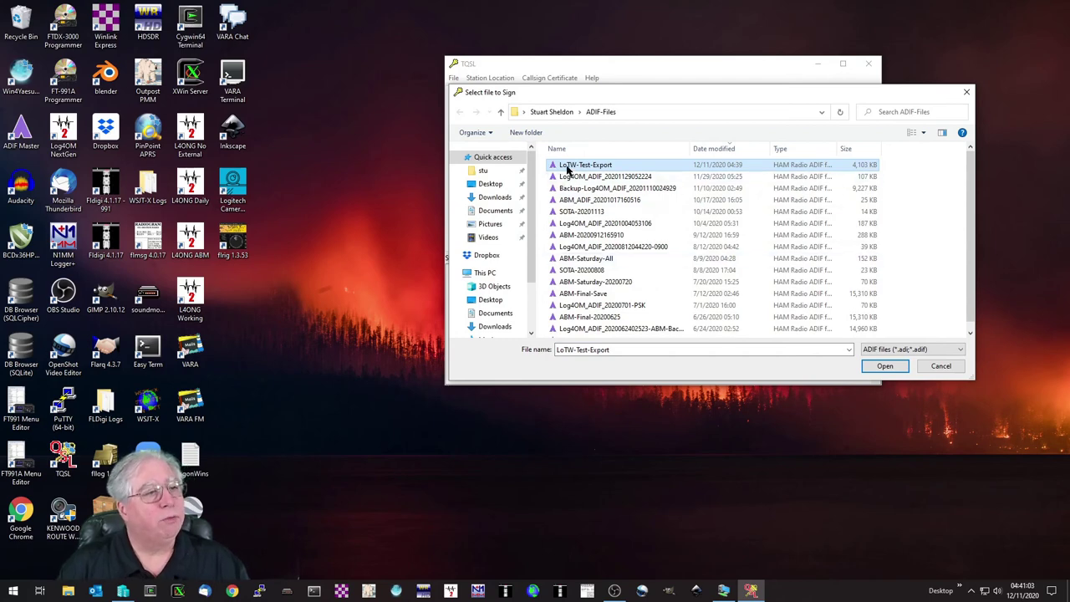
{"action": "left_click", "coordinate": [885, 368]}
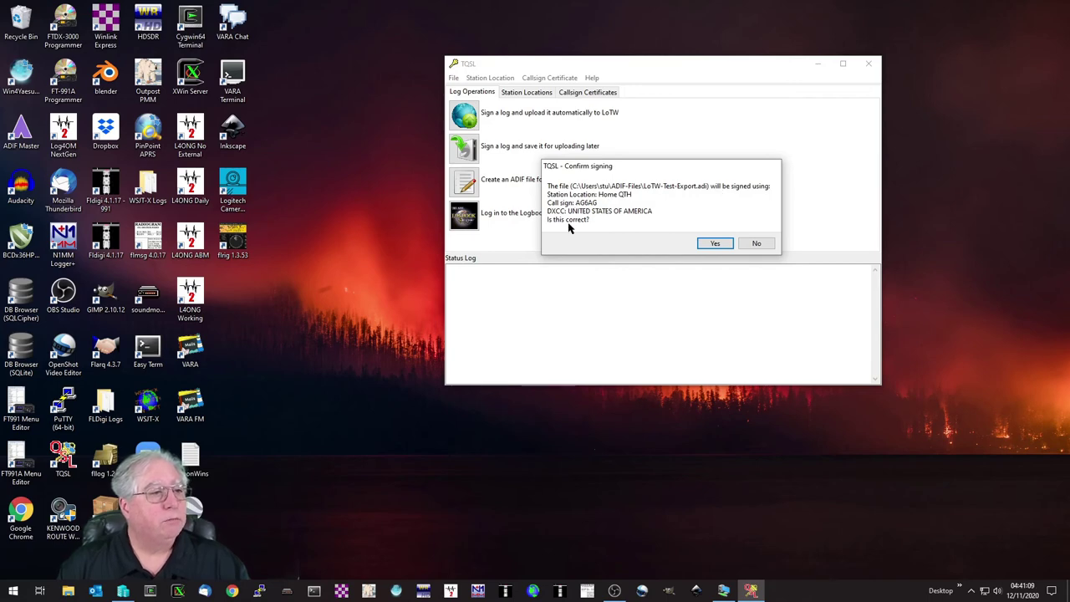
{"action": "left_click", "coordinate": [715, 244]}
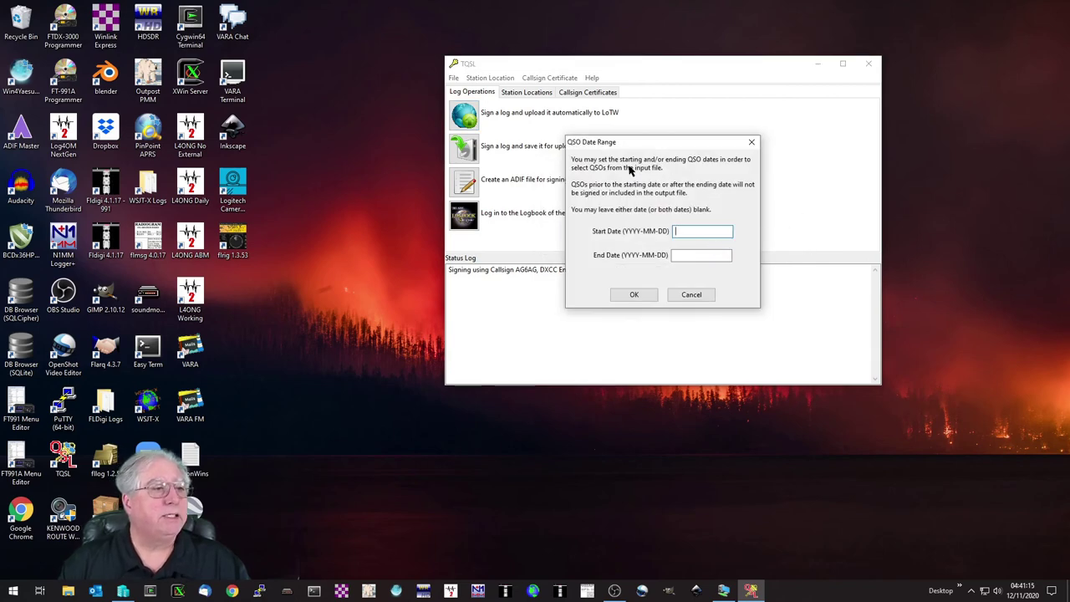
{"action": "left_click", "coordinate": [633, 294]}
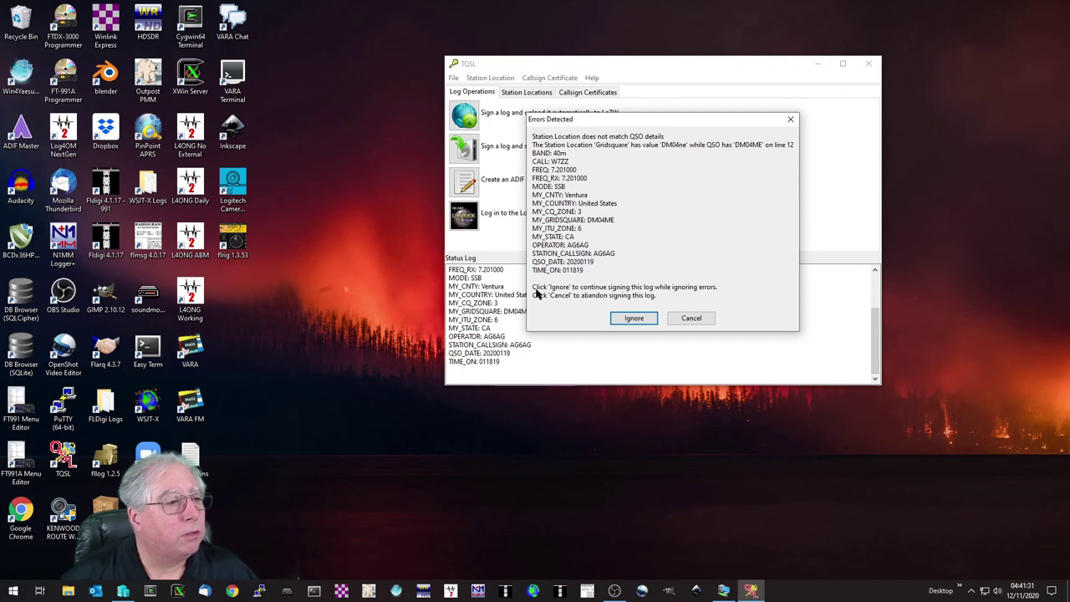
Ignore the gridsquare mismatch and send only the 21 new QSOs, skipping the 880 already uploaded.
{"action": "left_click", "coordinate": [633, 319]}
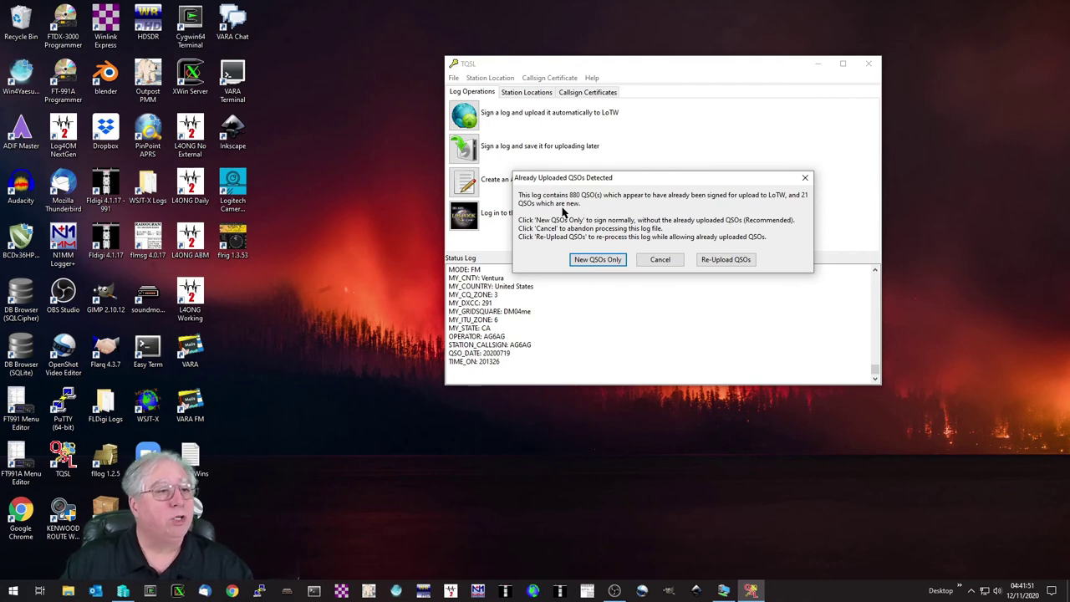
{"action": "left_click", "coordinate": [597, 260]}
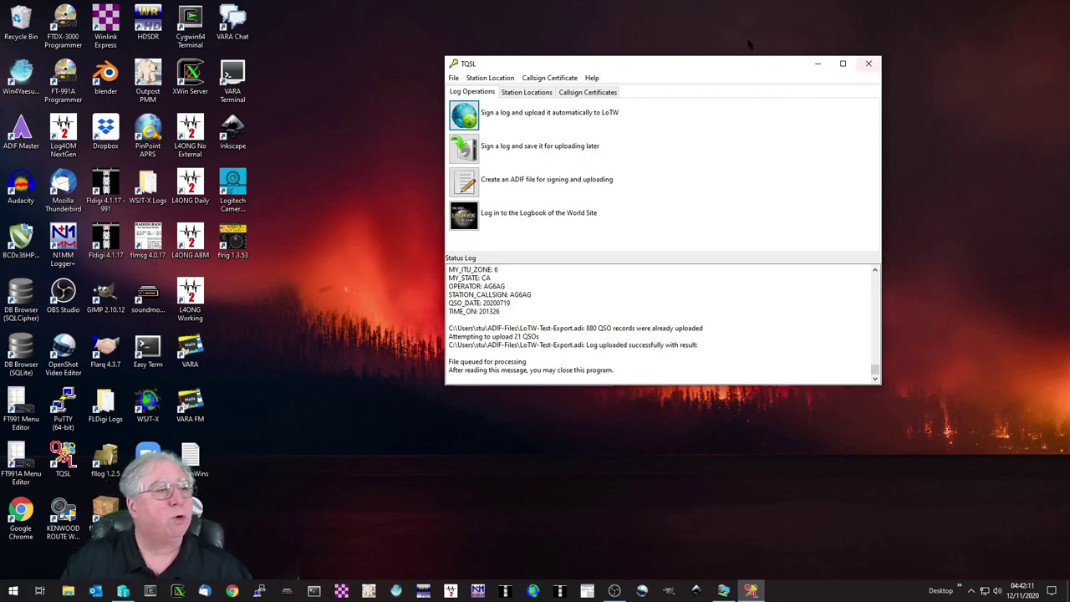
Close the TQSL window from its title bar.
{"action": "left_click", "coordinate": [869, 65]}
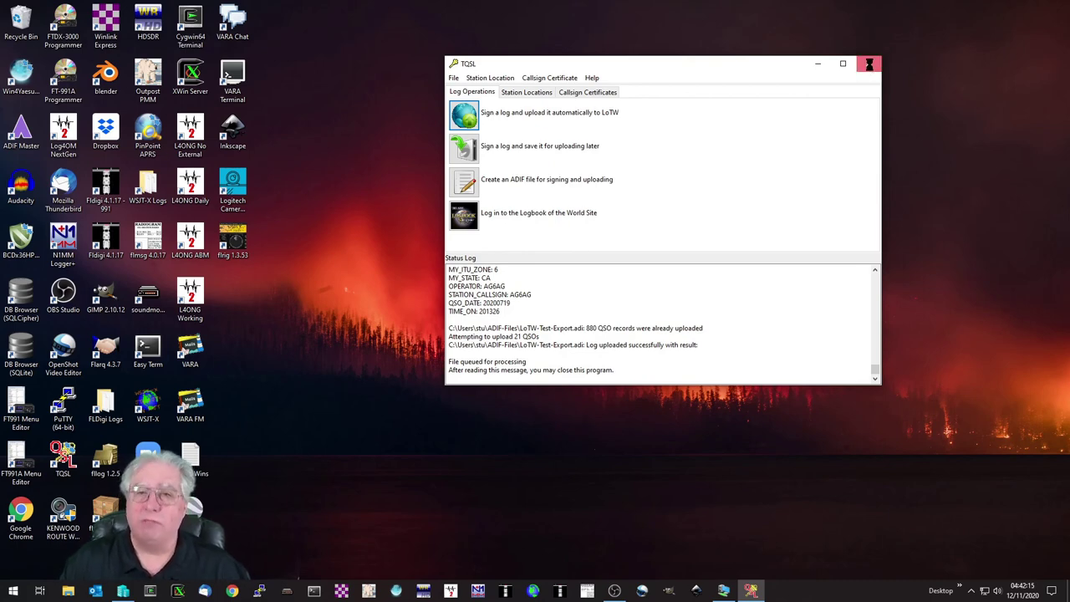